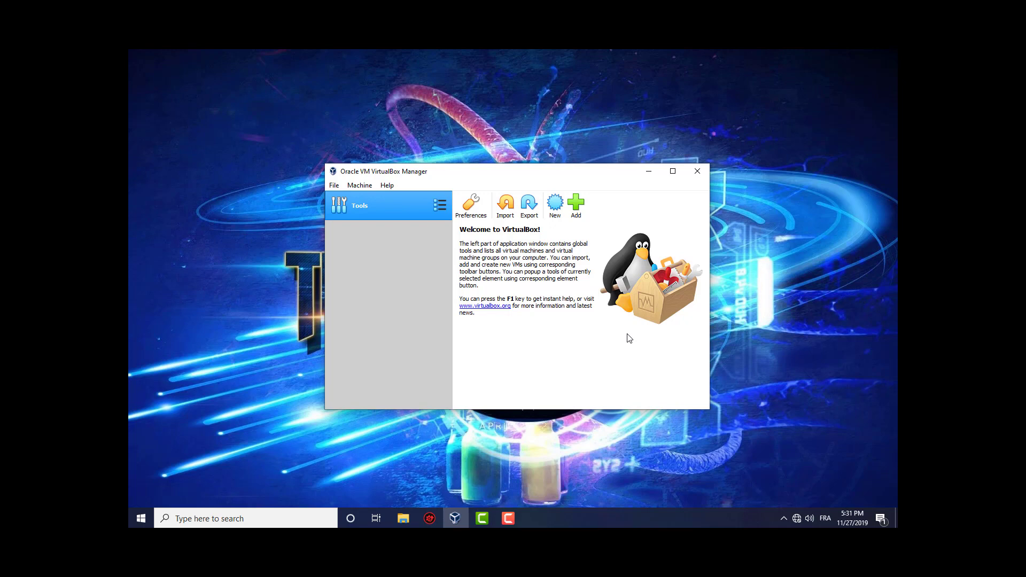
Step: Start a new virtual machine named wifislax and set its operating system type to Linux
left_click(556, 206)
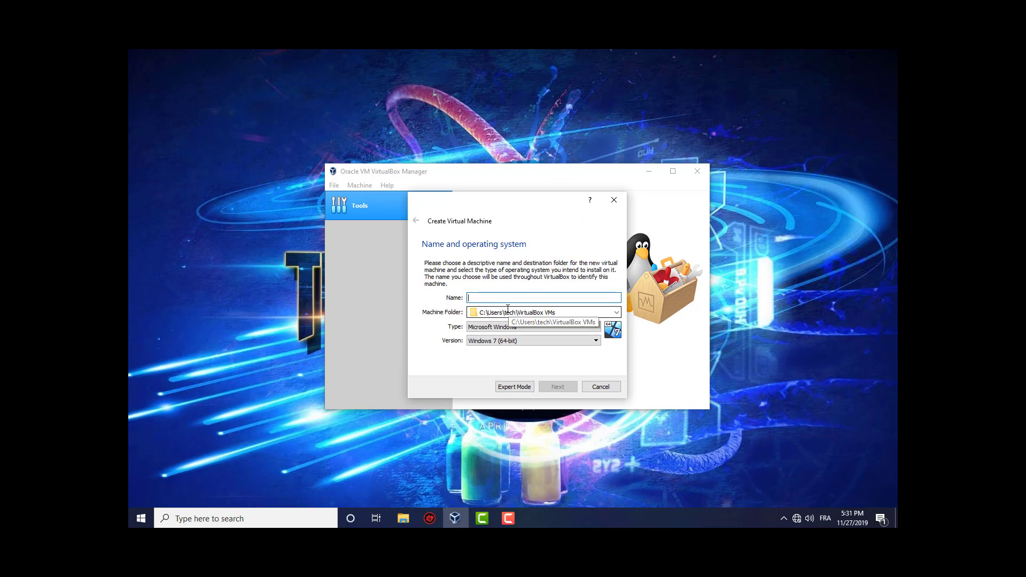
type("wifi")
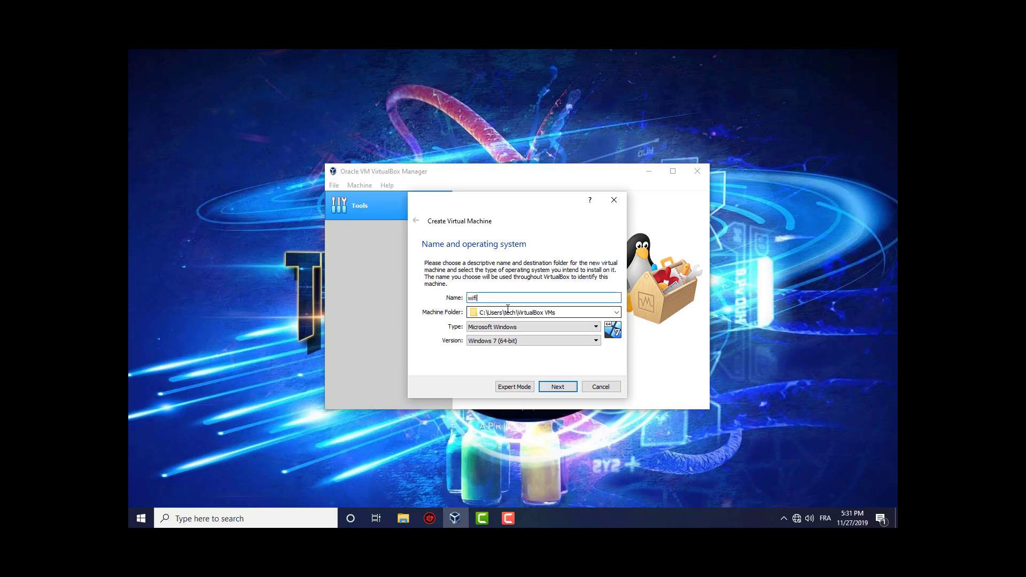
type("slax")
left_click(584, 326)
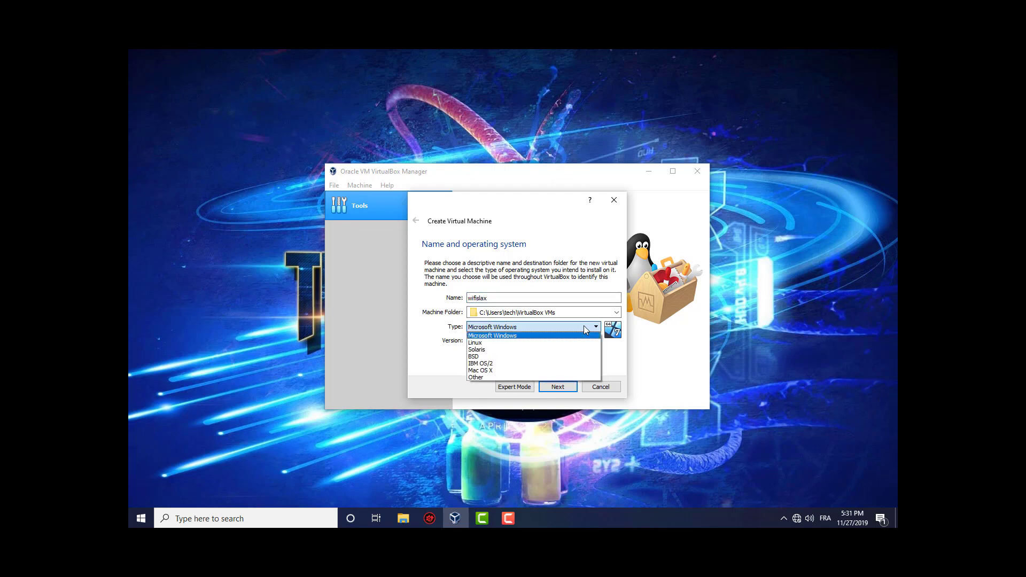
left_click(513, 344)
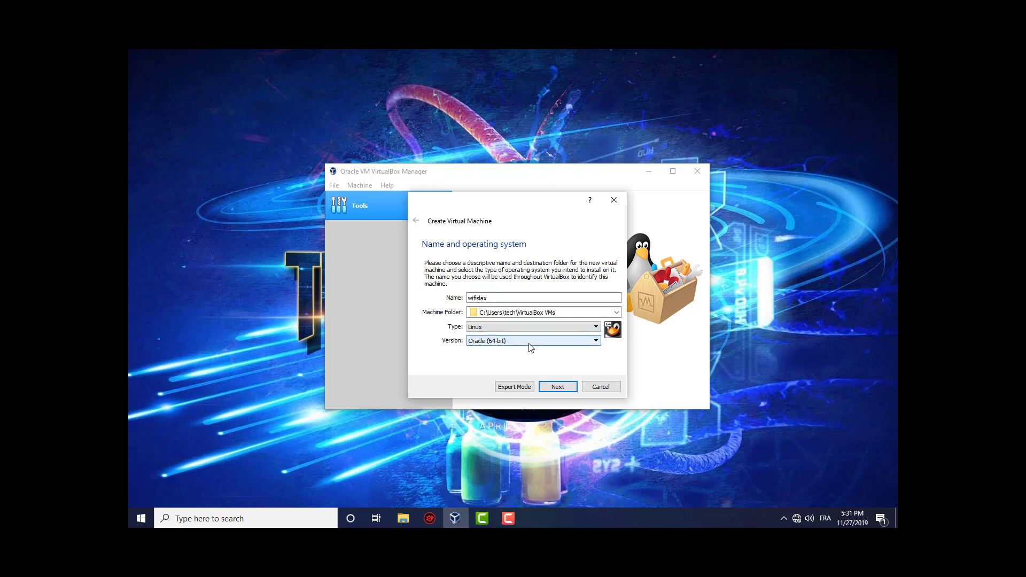
Step: Set the new machine's version to Other Linux (64-bit) and continue to the memory size
left_click(536, 343)
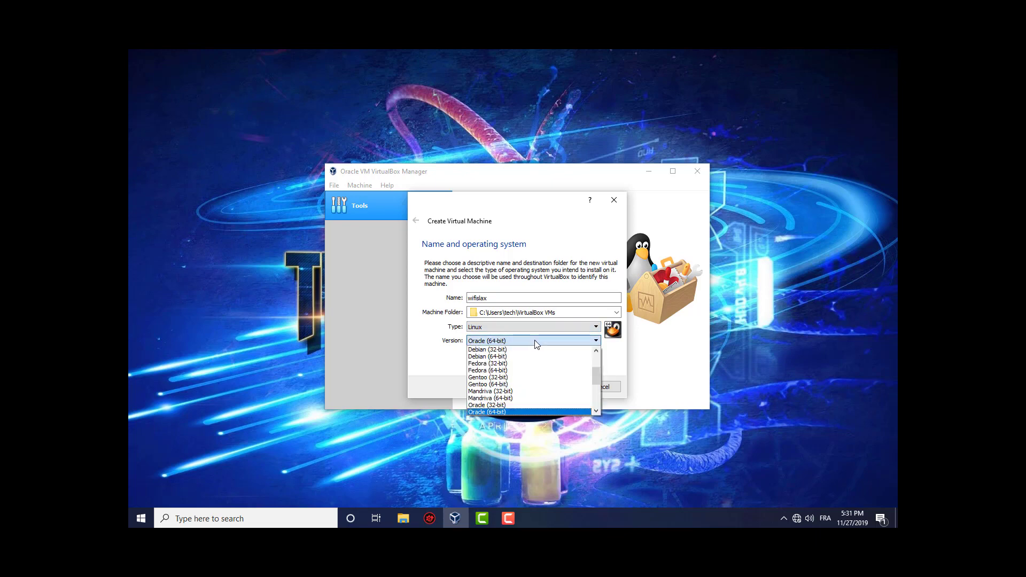
left_click(596, 395)
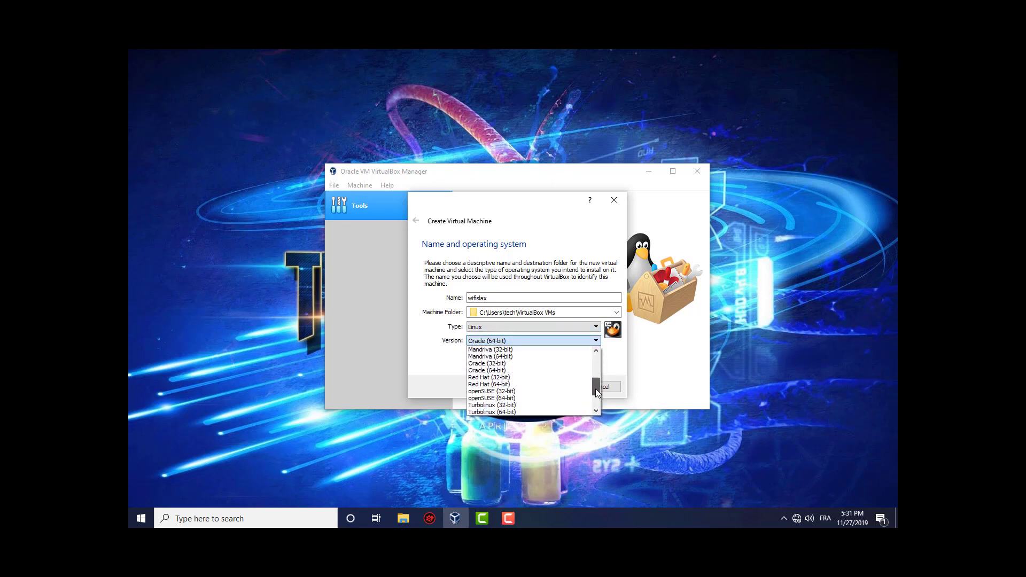
left_click_drag(596, 396, 596, 351)
scroll(535, 377, "down", 3)
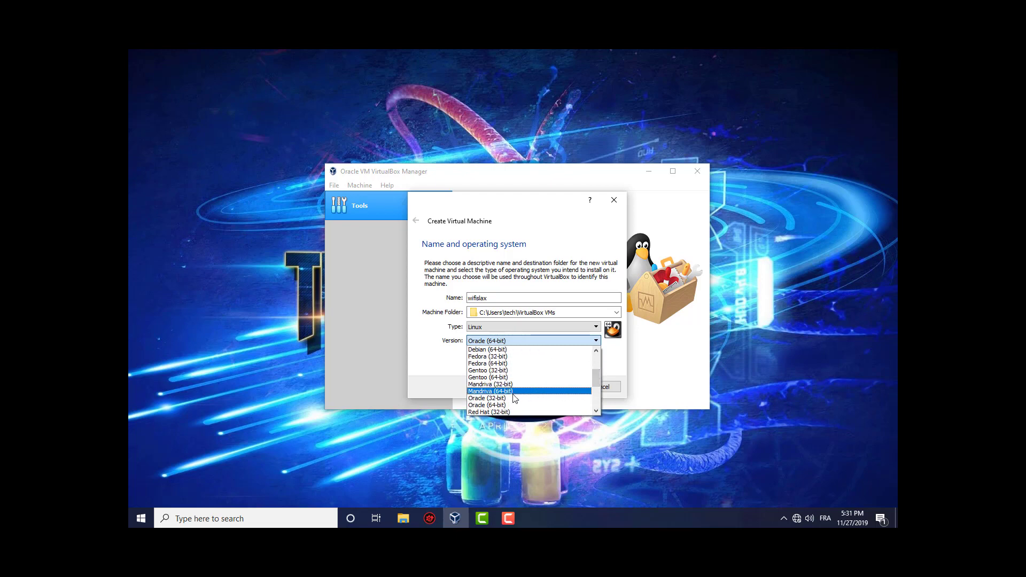
key("Down")
key("Down")
key("Down")
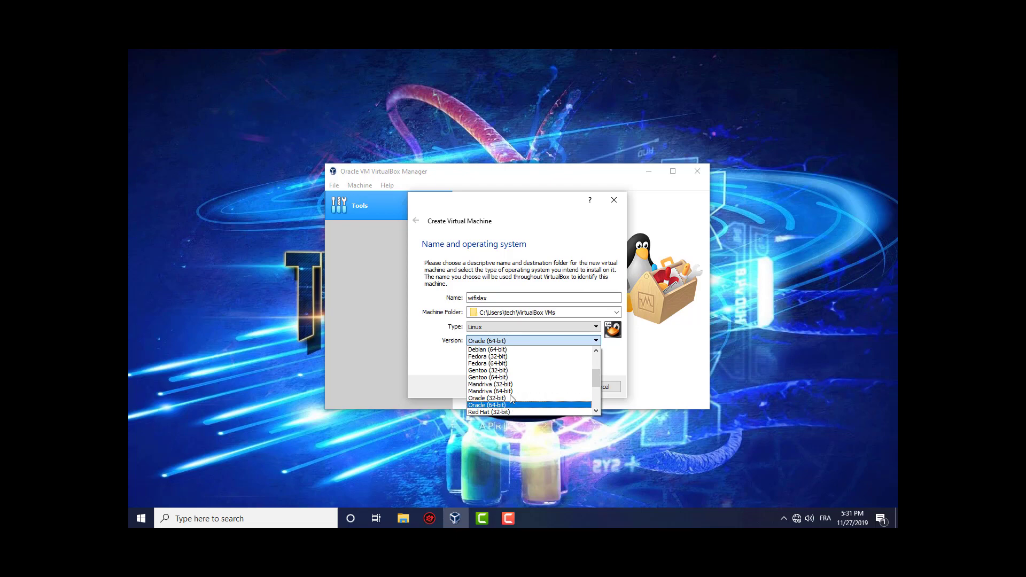
key("Down")
key("Down")
key("Down")
key("Down")
key("Down")
key("Down")
key("Down")
key("Down")
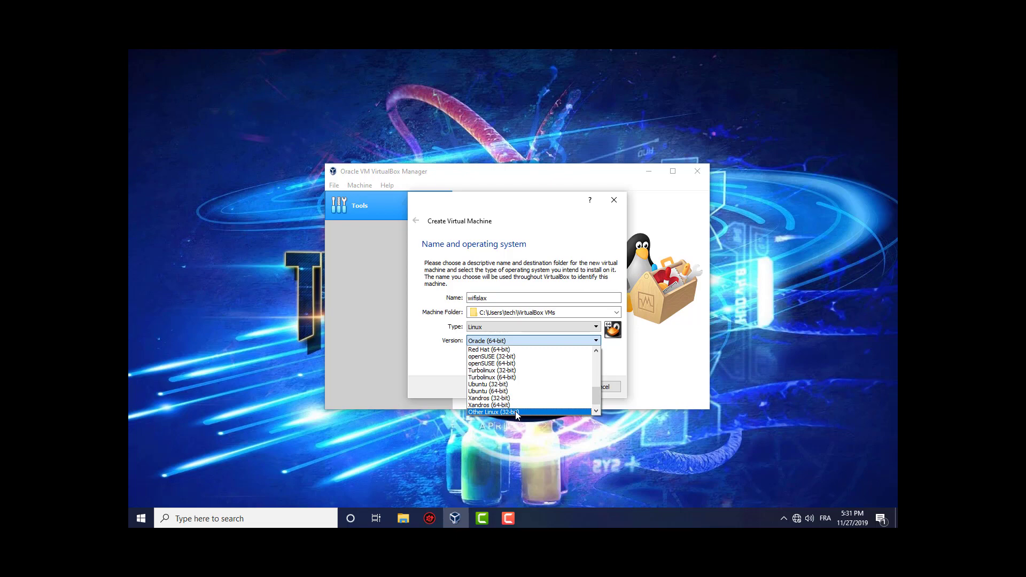
key("Down")
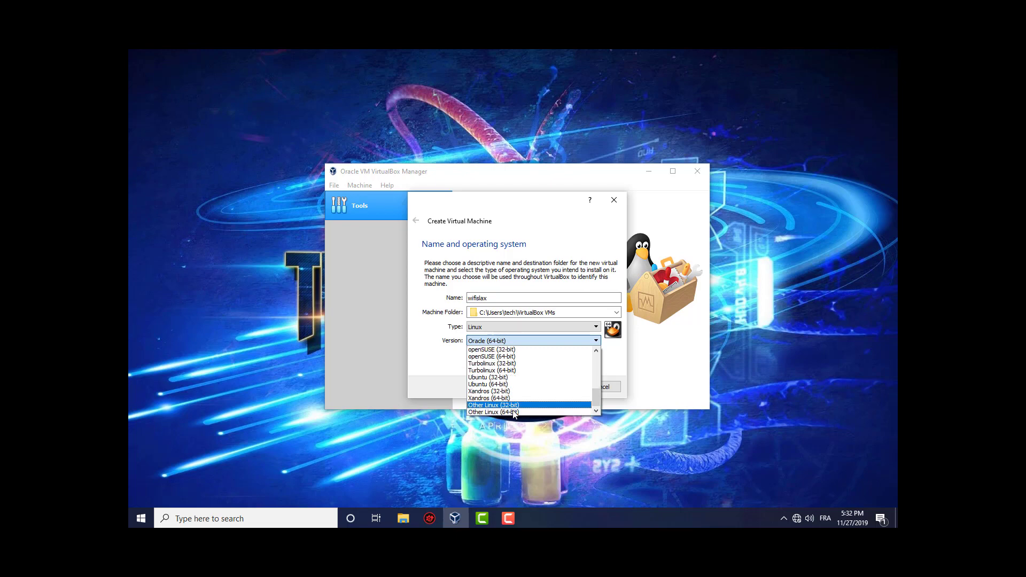
left_click(509, 412)
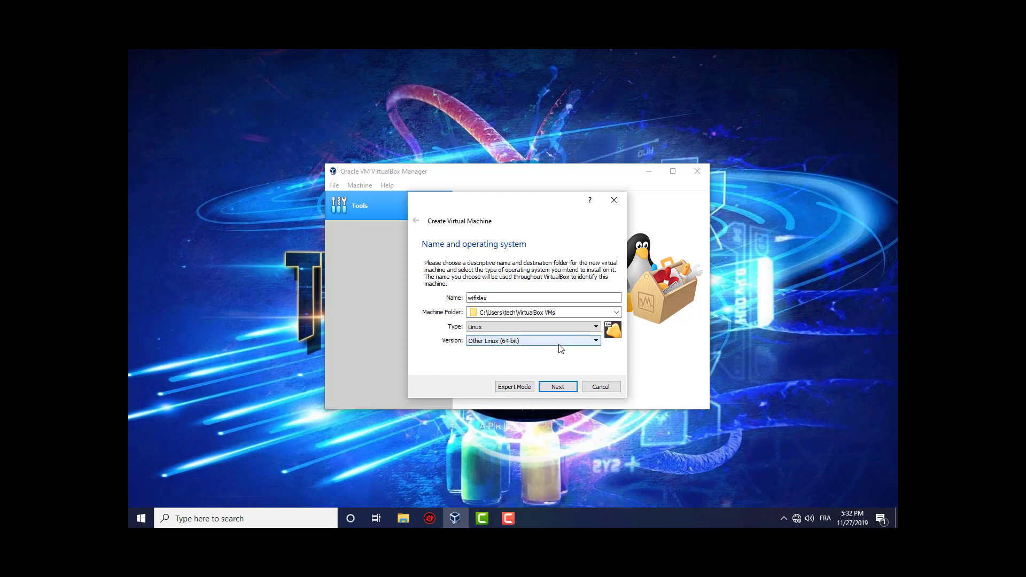
left_click(557, 387)
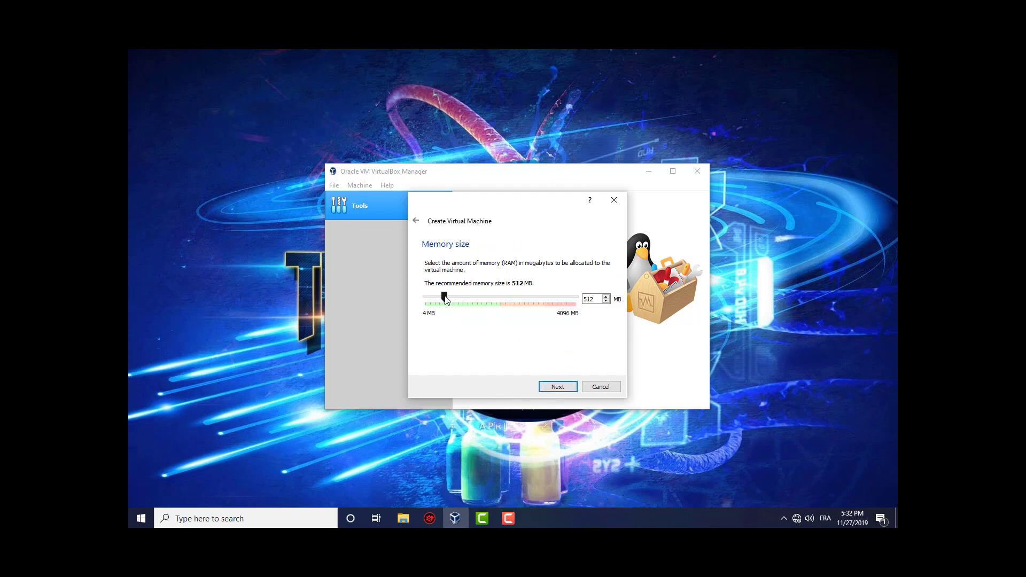
Step: Allocate 1500 MB of memory to the virtual machine and continue to the hard disk options
left_click_drag(447, 297, 480, 300)
double_click(590, 300)
type("1500")
left_click(557, 386)
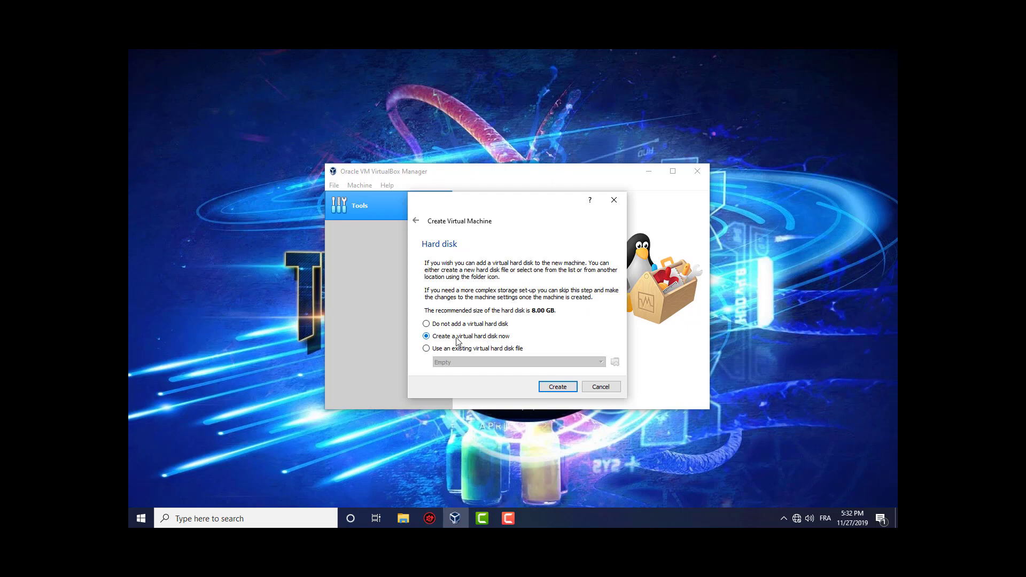
left_click(556, 388)
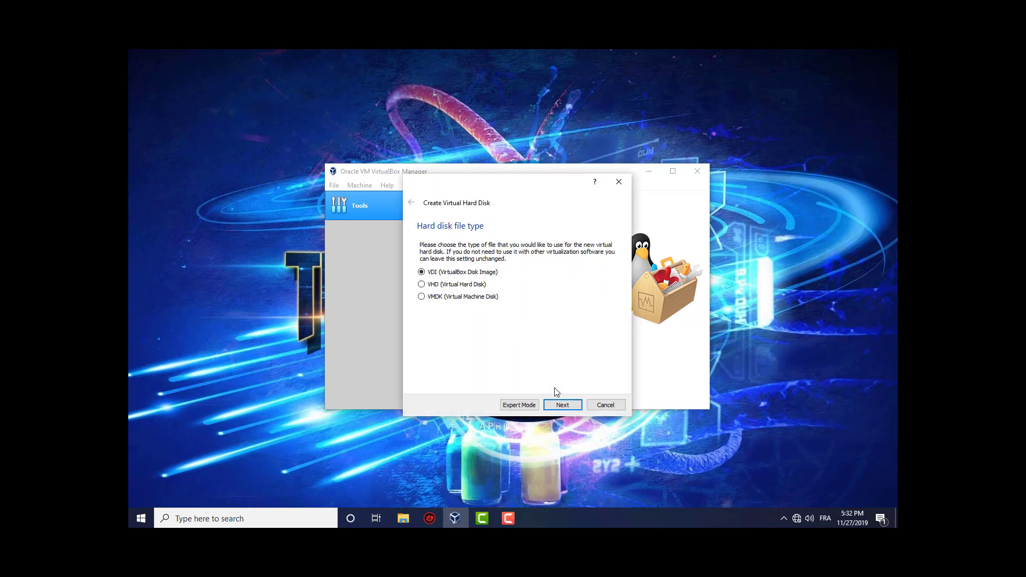
key("Escape")
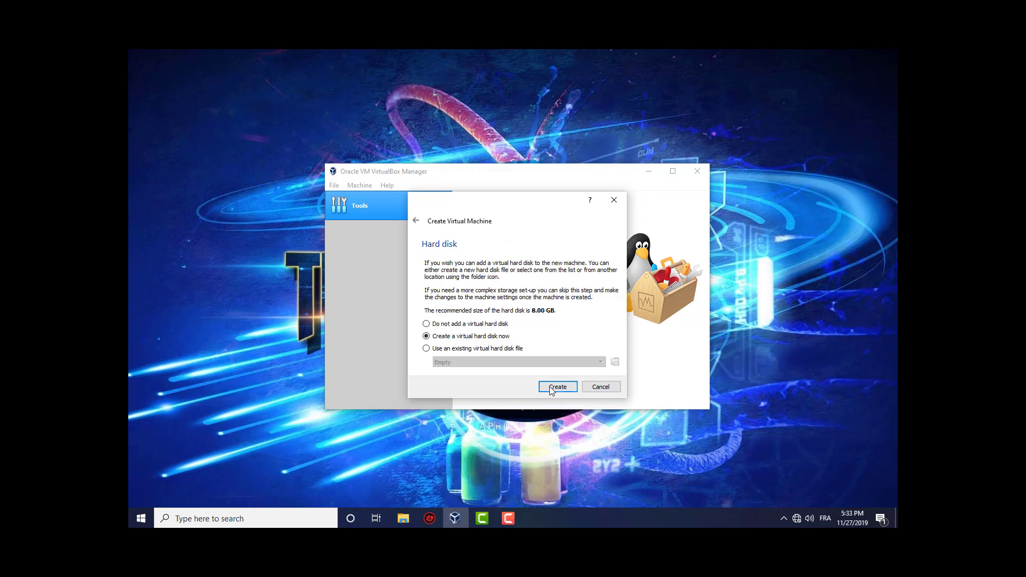
left_click(426, 324)
left_click(556, 389)
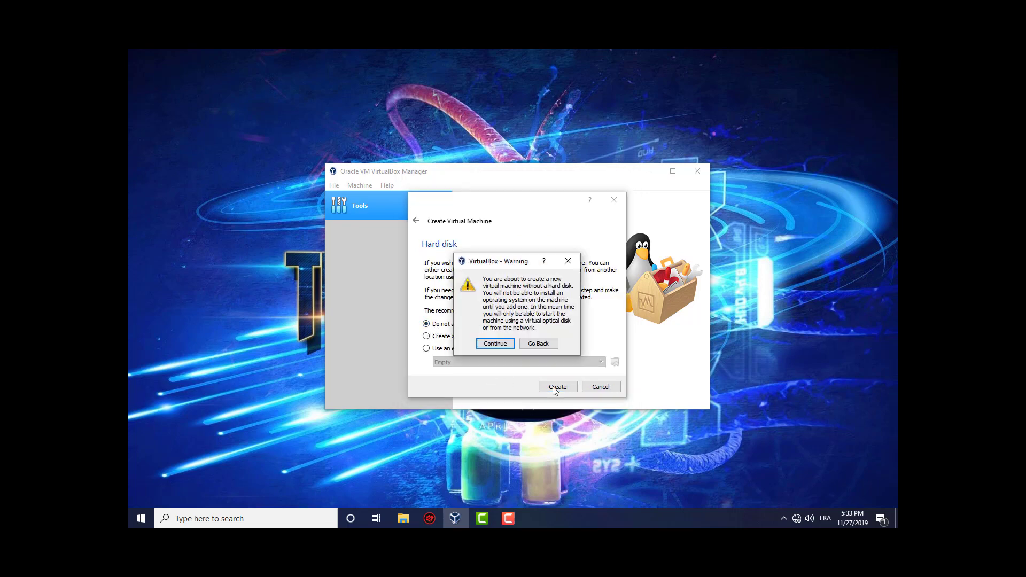
key("Escape")
Step: Create a fixed-size 8.00 GB VDI virtual hard disk at the default location and finish creating the machine
left_click(556, 387)
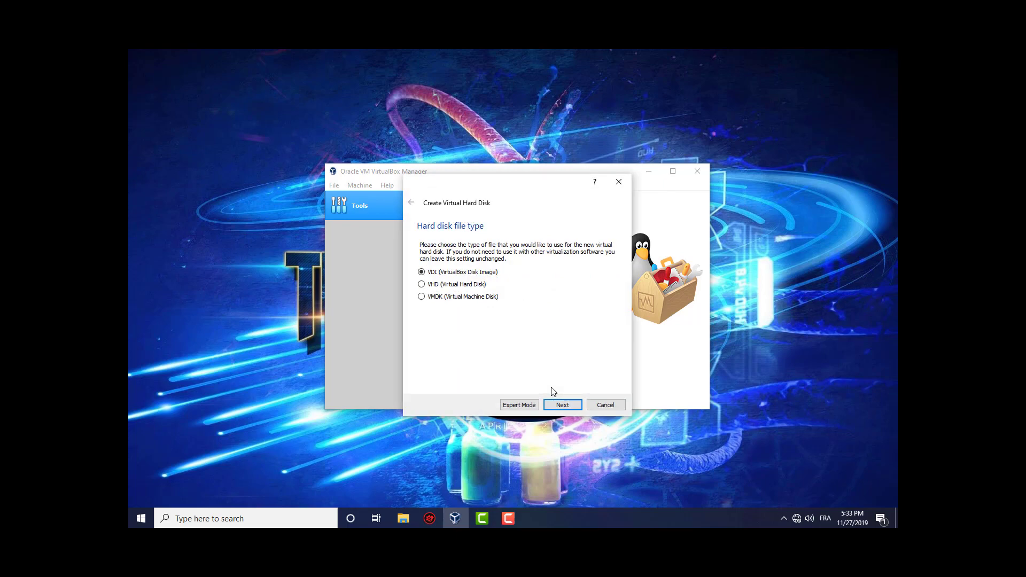
left_click(563, 405)
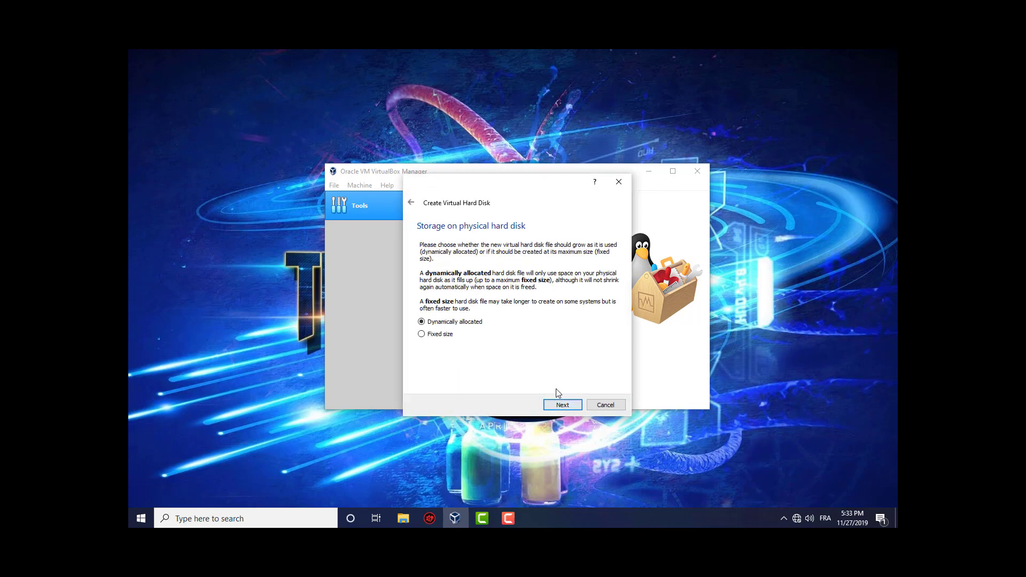
left_click(425, 336)
left_click(563, 405)
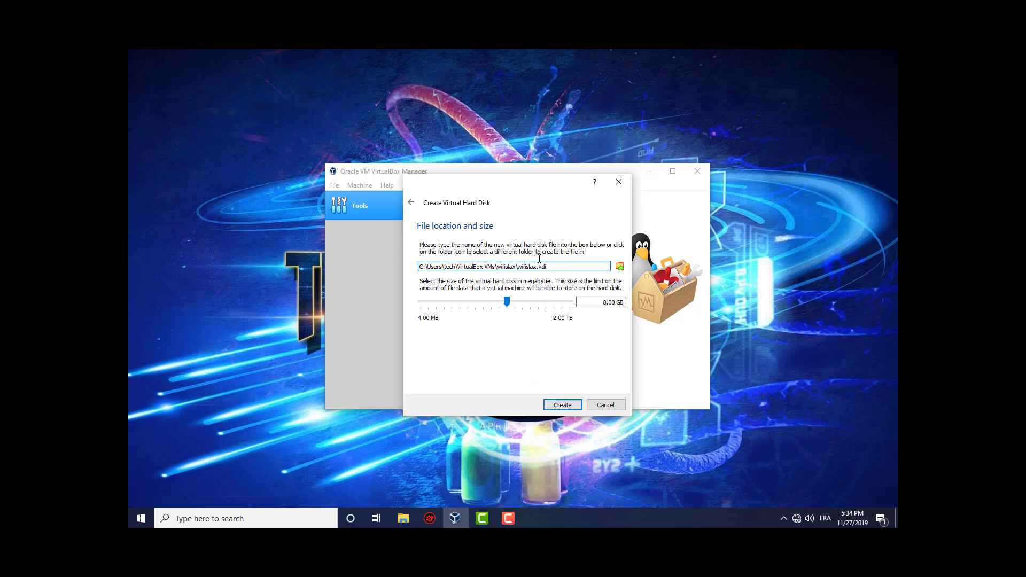
left_click(563, 404)
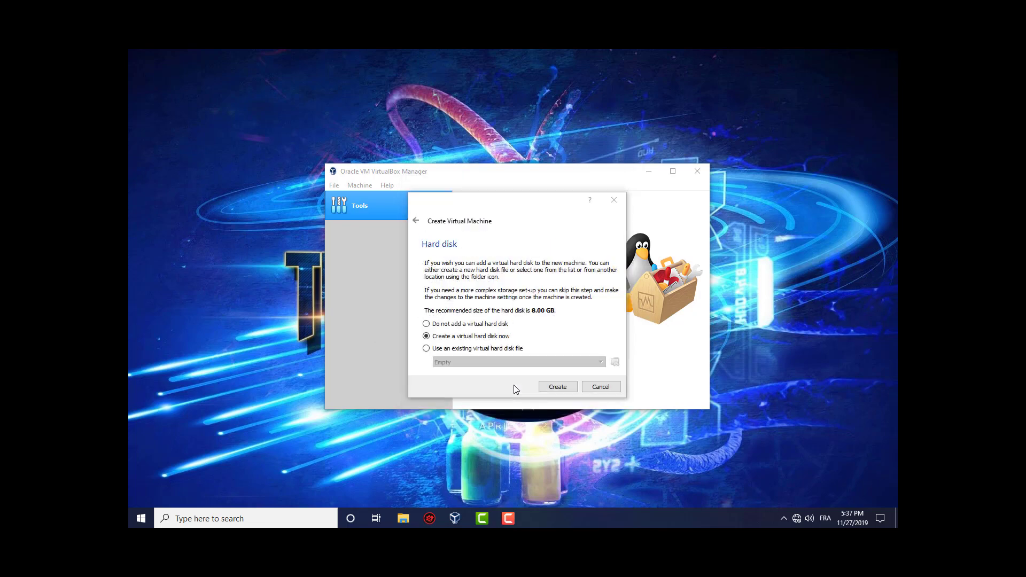
left_click(557, 387)
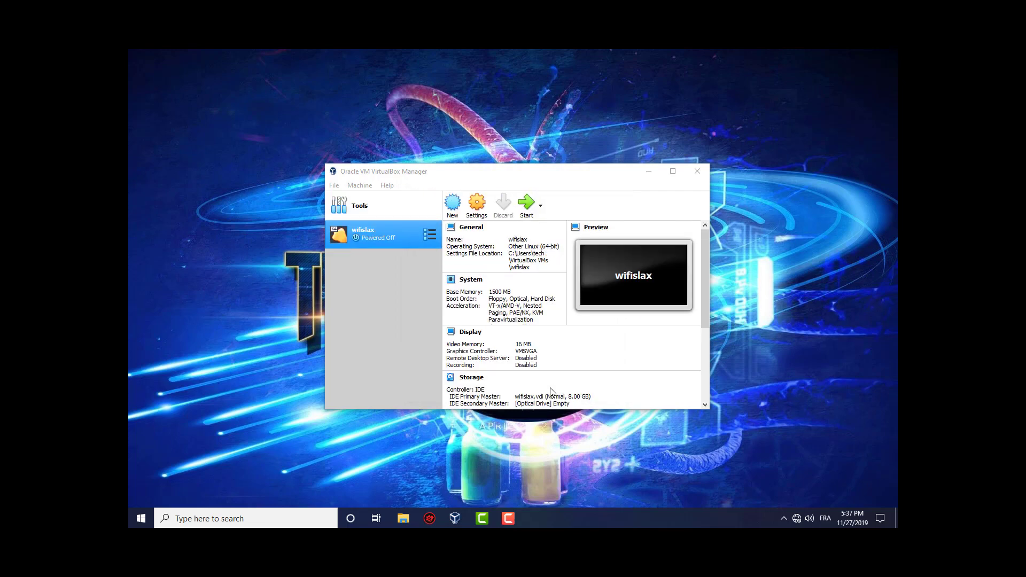
left_click(673, 170)
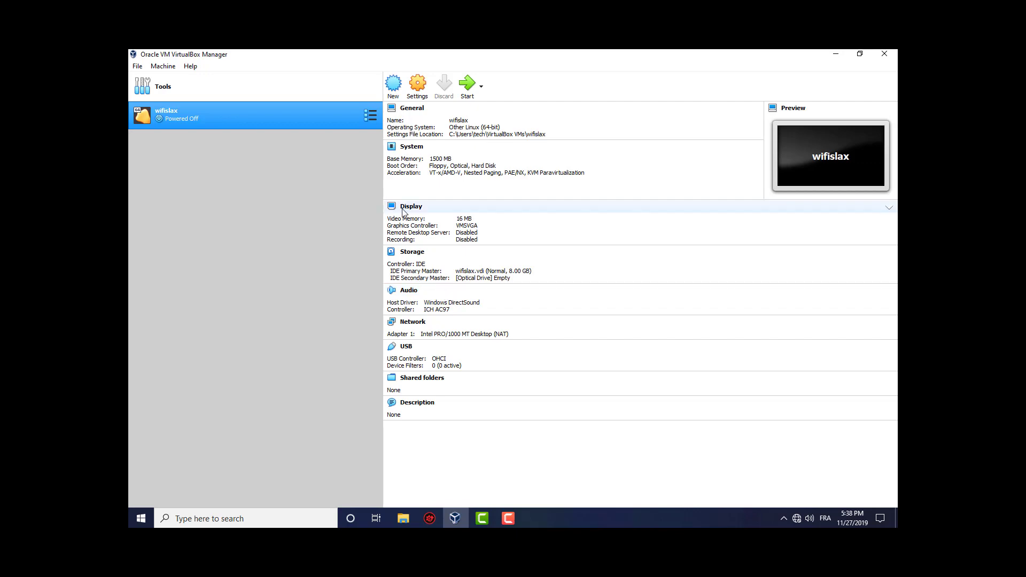
left_click(861, 54)
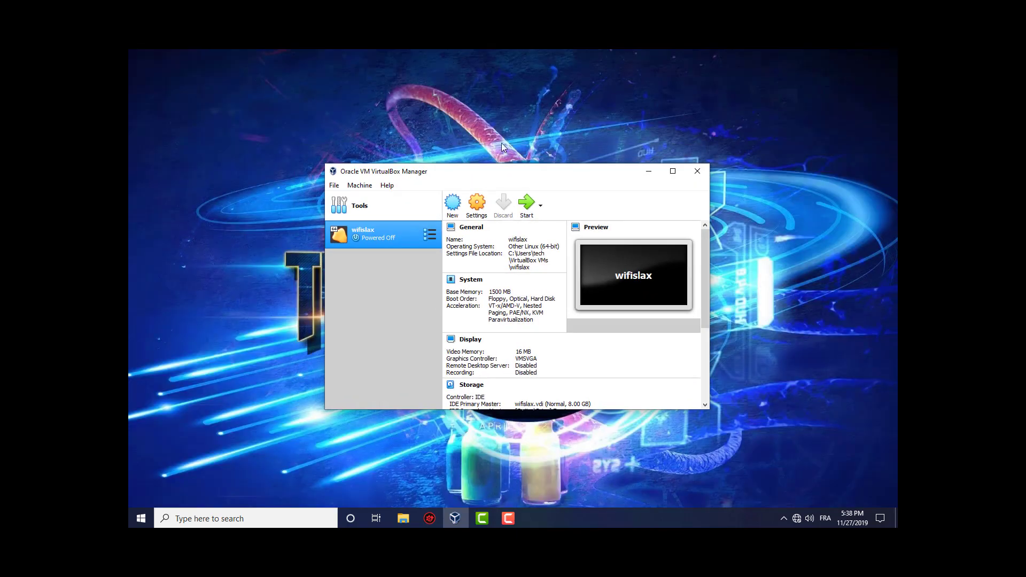
Step: In the wifislax machine's display settings, set the video memory to 128 MB and enable 3D acceleration
left_click(479, 206)
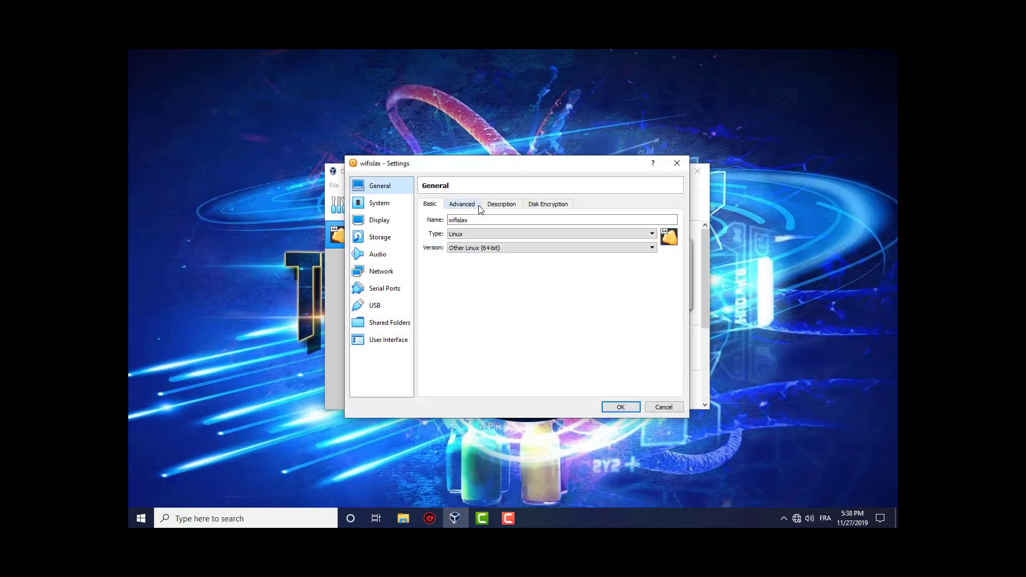
left_click(382, 205)
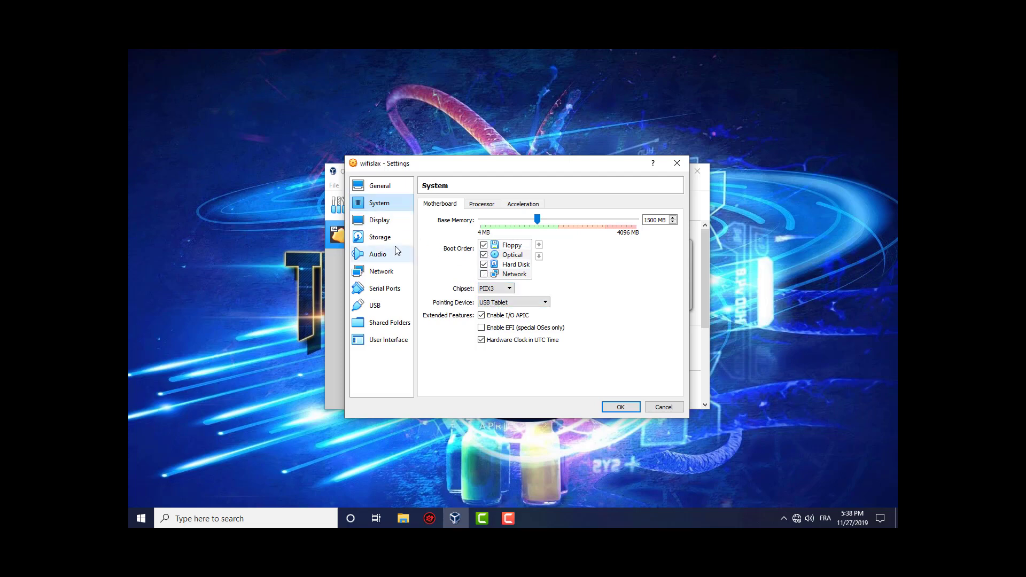
left_click(378, 221)
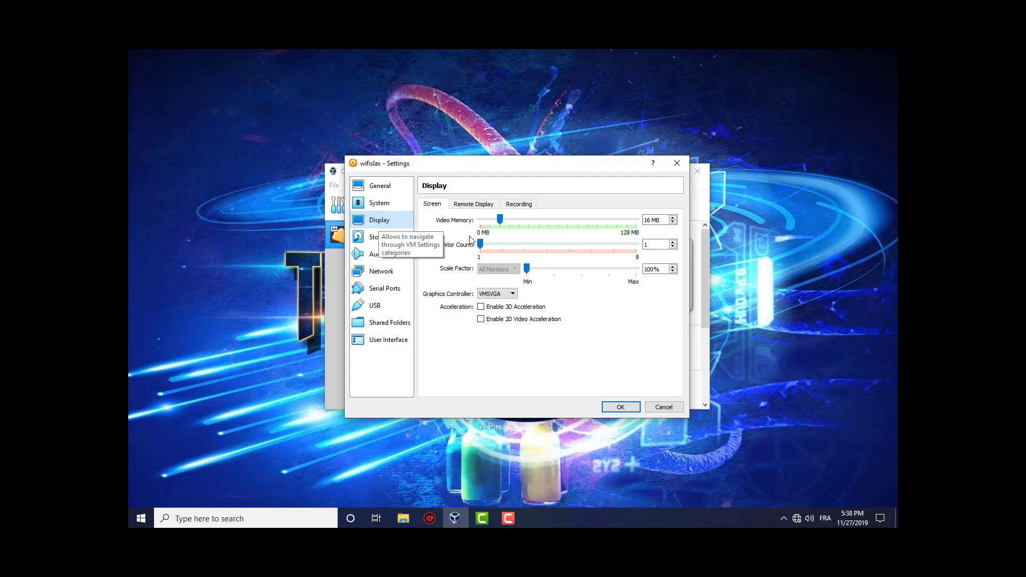
left_click(489, 205)
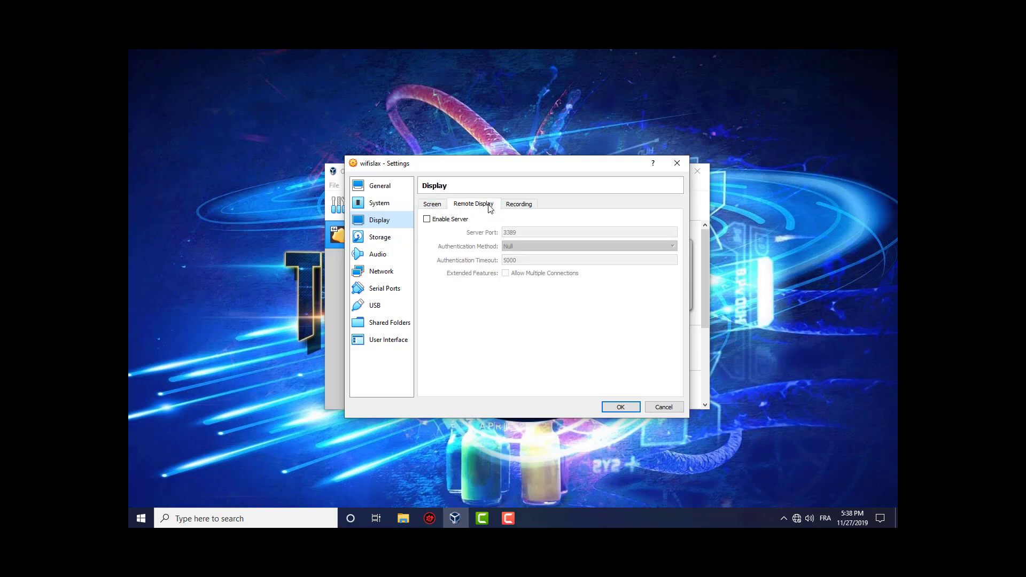
left_click(517, 205)
left_click(433, 205)
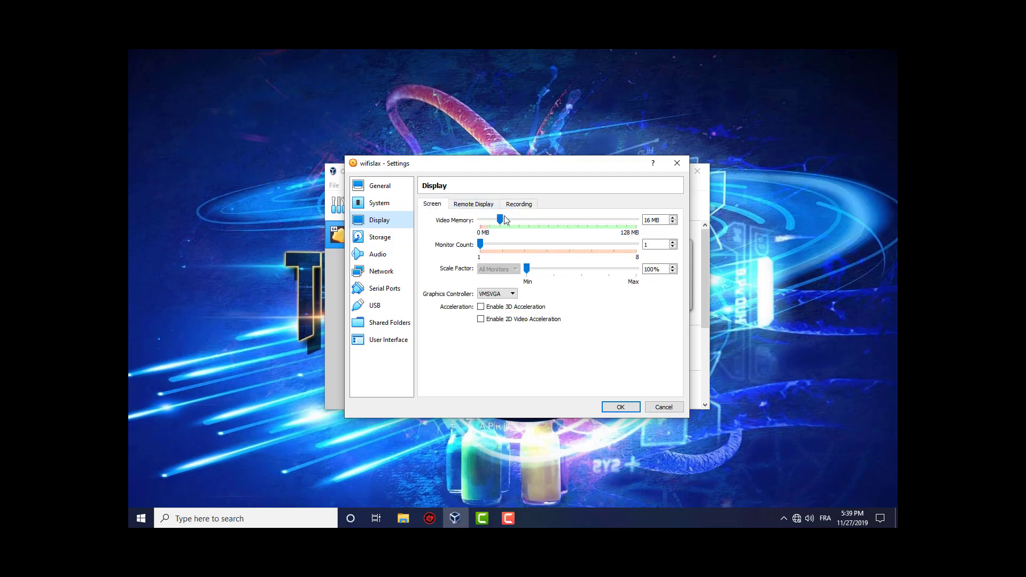
left_click_drag(501, 222, 513, 222)
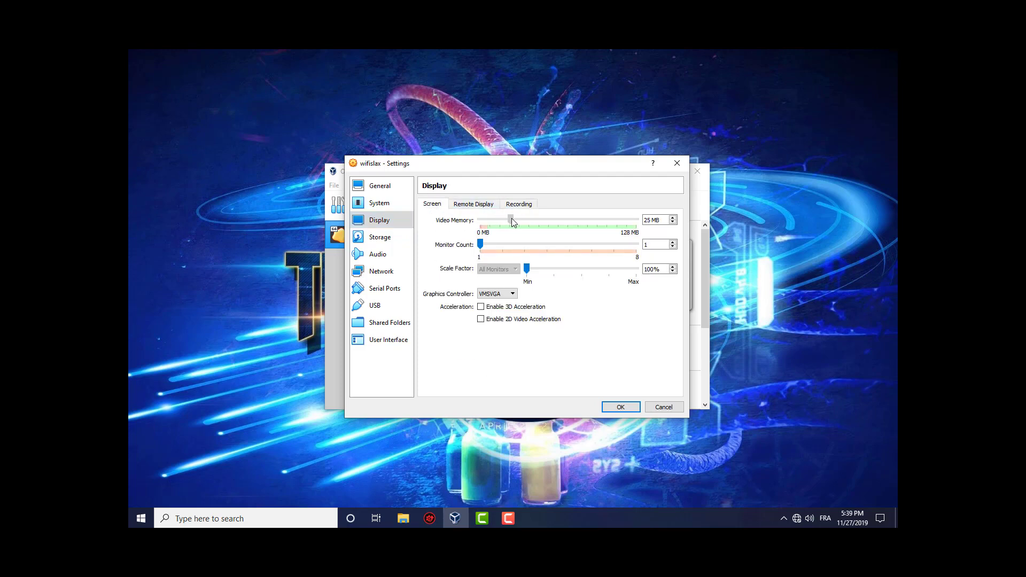
left_click_drag(638, 222, 636, 226)
left_click(481, 308)
left_click(380, 238)
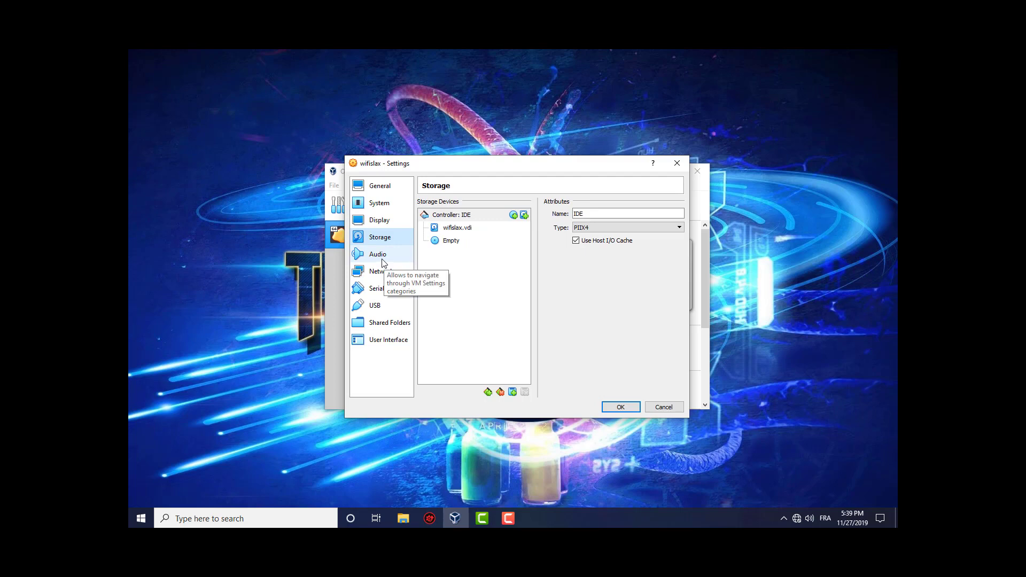
left_click(456, 229)
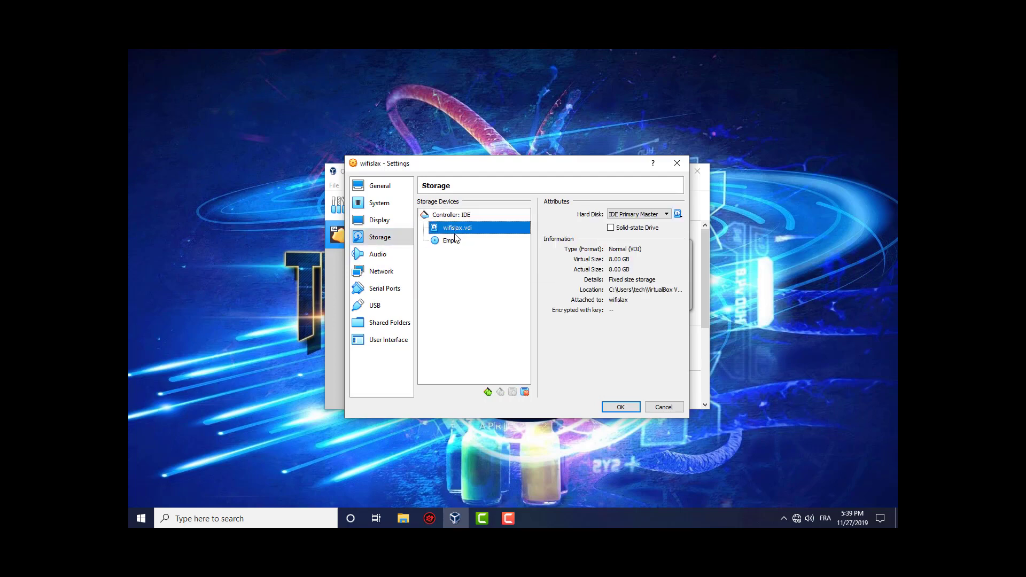
left_click(454, 241)
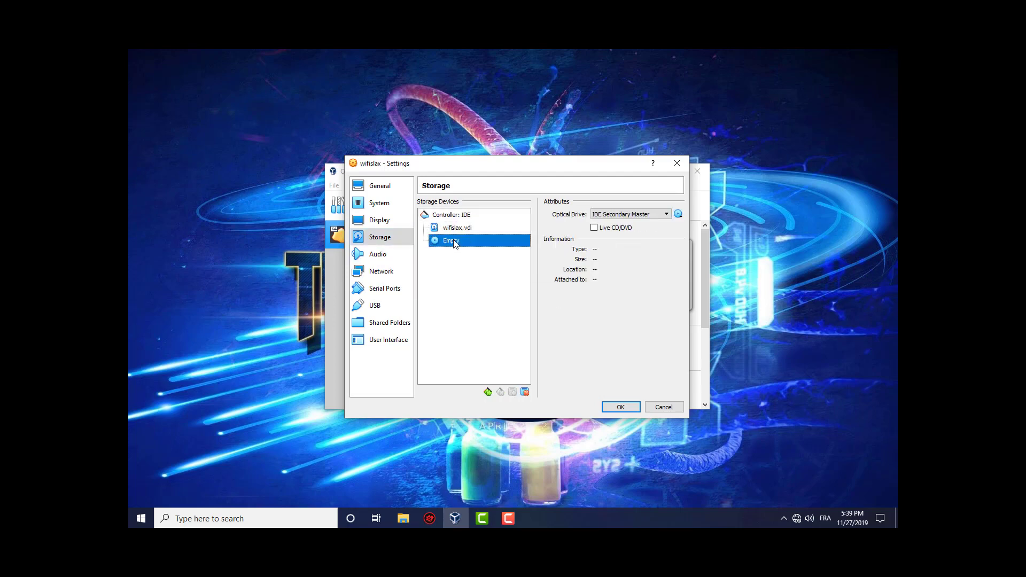
key("Up")
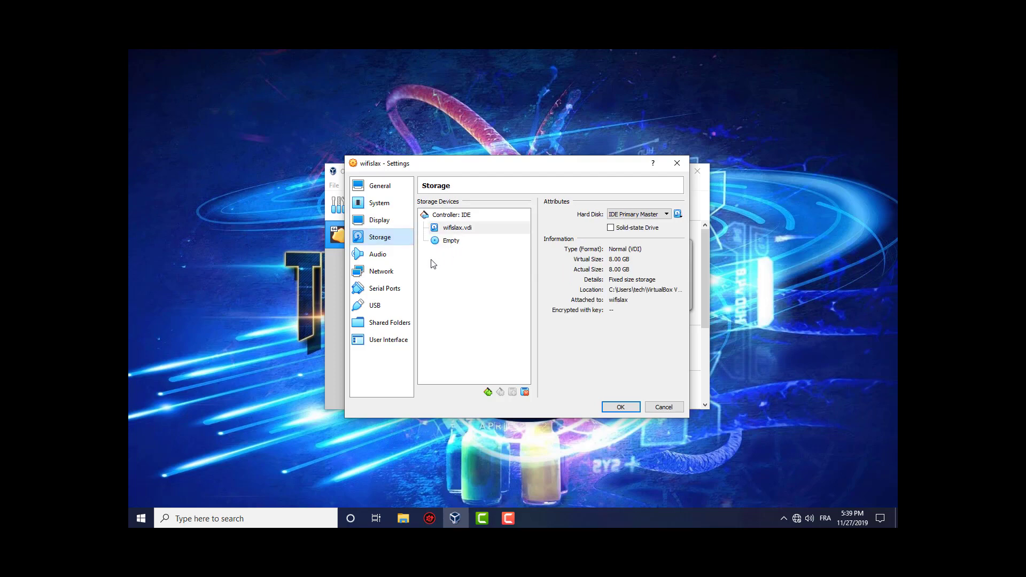
Step: Select the USB 2.0 (EHCI) controller for the wifislax machine and save its settings
left_click(381, 307)
left_click(442, 229)
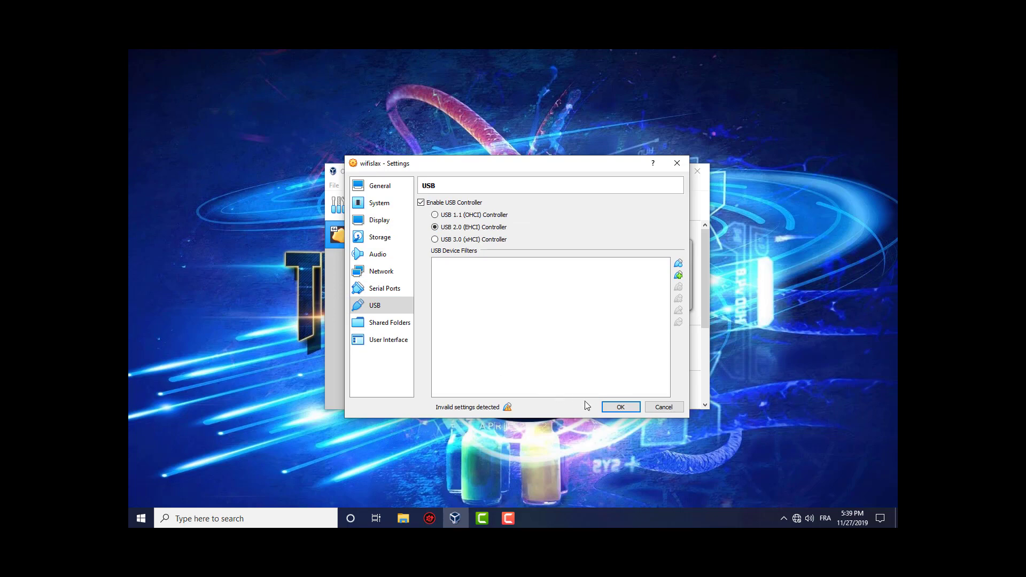
left_click(620, 408)
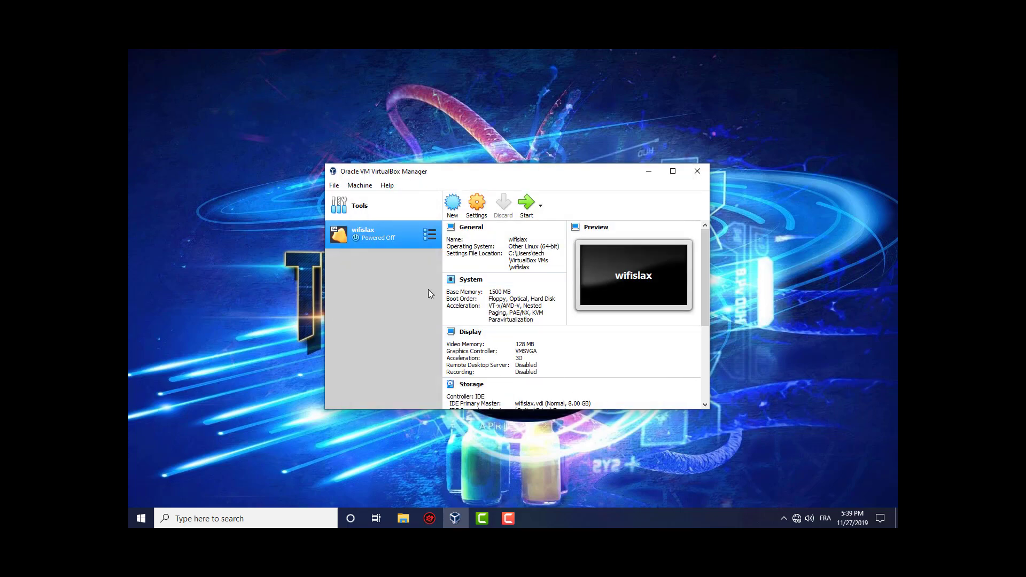
Step: In the wifislax machine's system settings, set the number of processors to 2
key("ctrl+s")
left_click(379, 203)
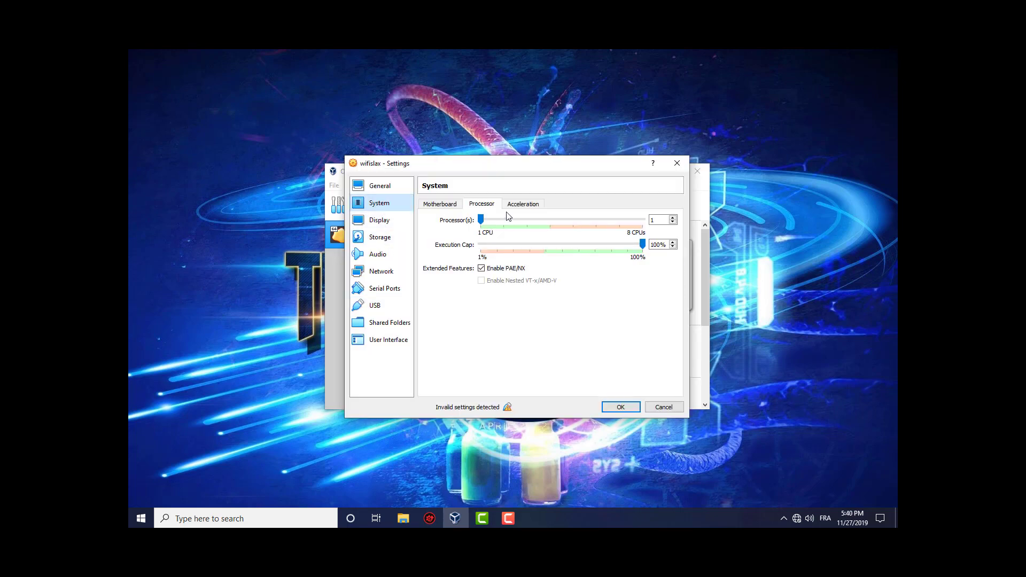
left_click(480, 207)
left_click(501, 223)
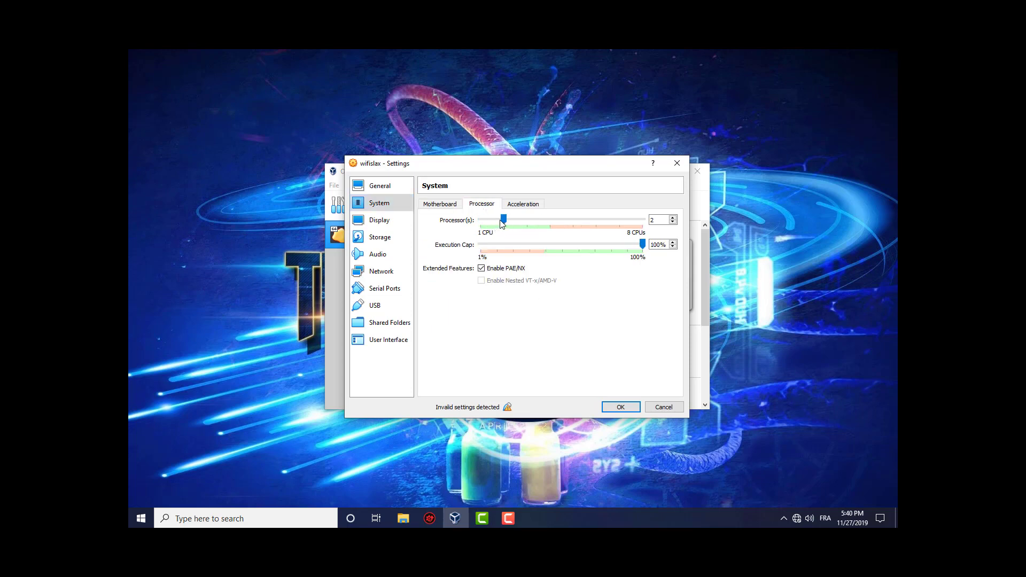
left_click(385, 238)
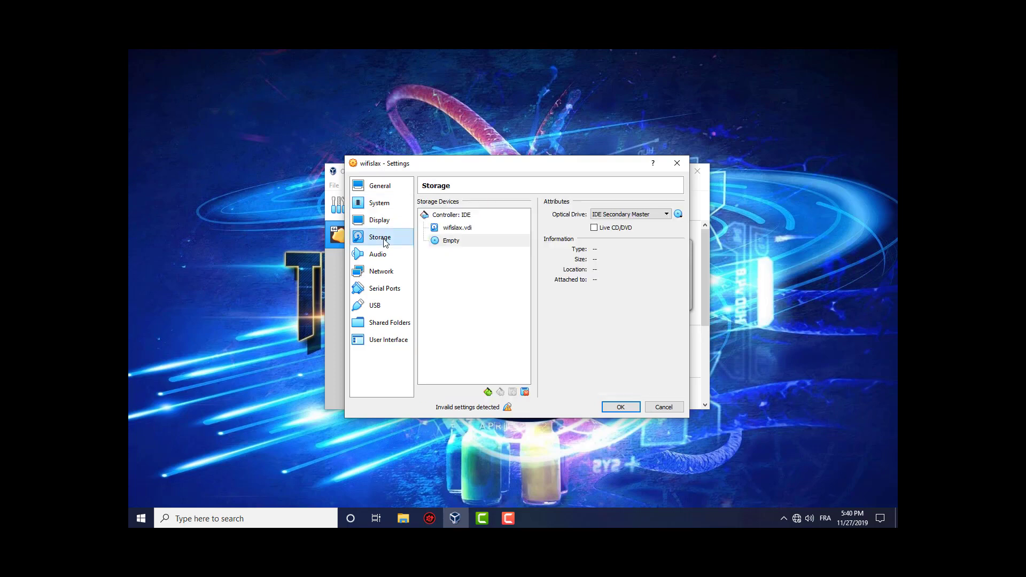
left_click(453, 229)
left_click(455, 241)
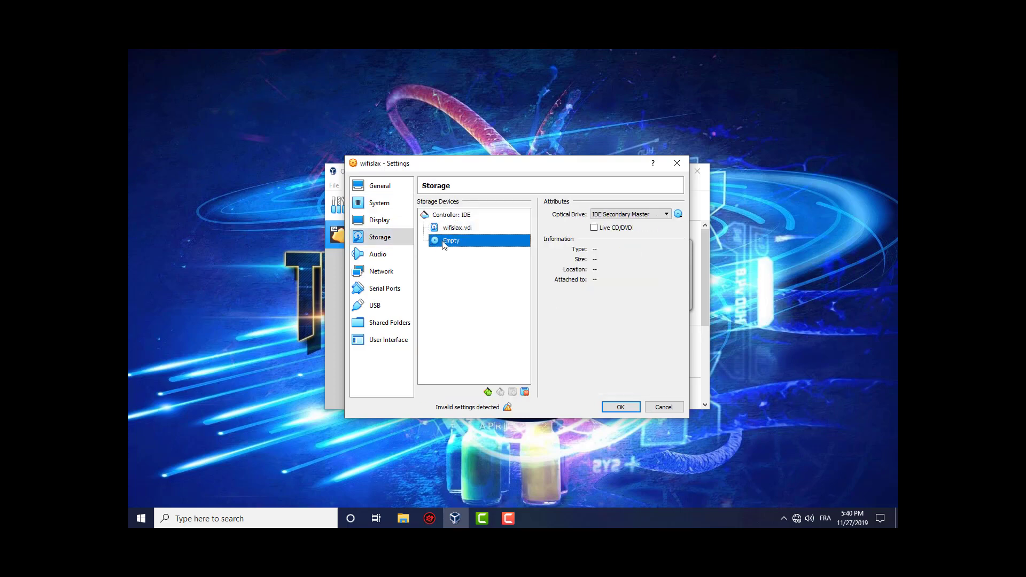
left_click(678, 215)
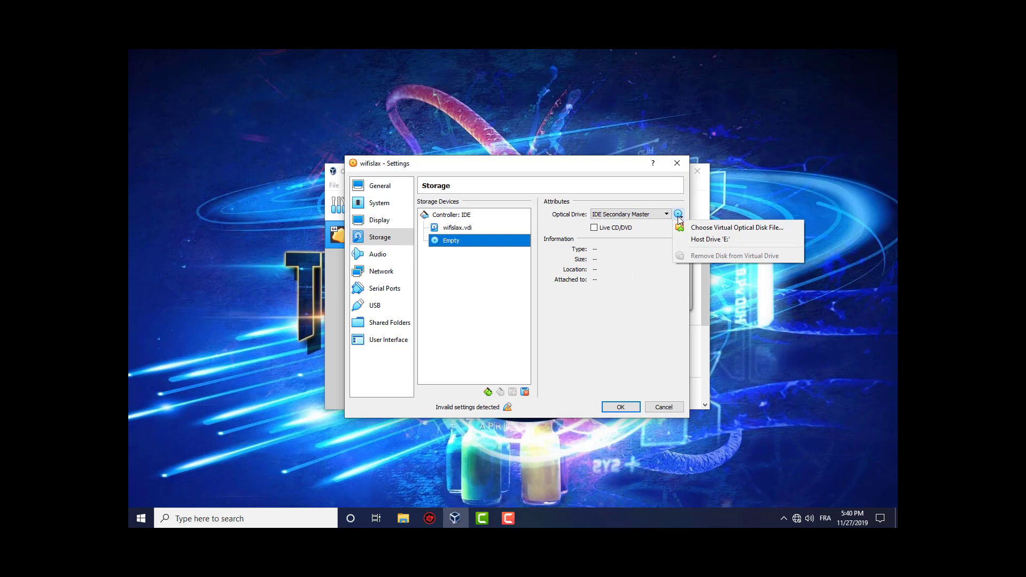
left_click(703, 229)
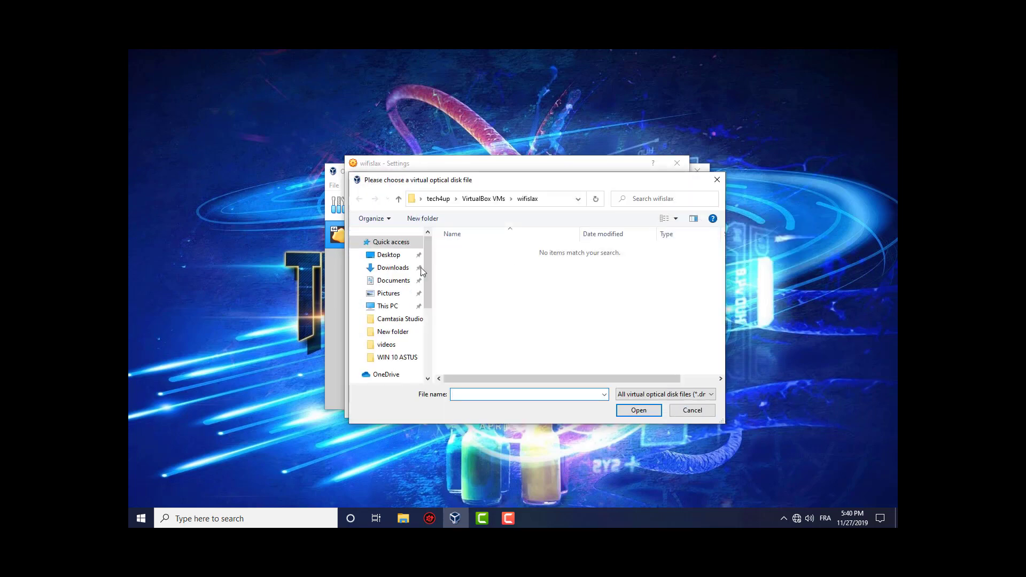
left_click(388, 255)
scroll(511, 290, "down", 10)
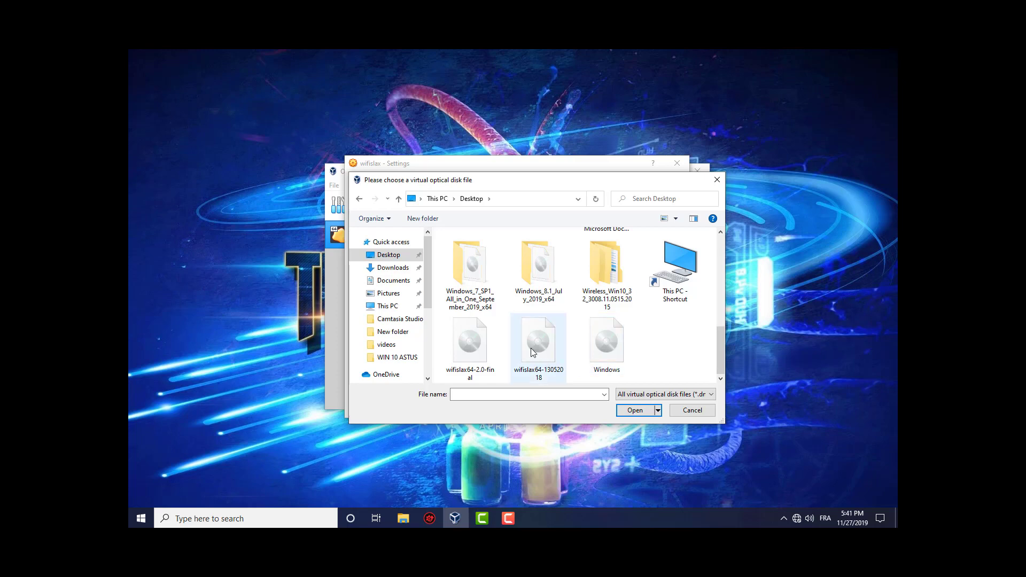
left_click(531, 348)
left_click(628, 412)
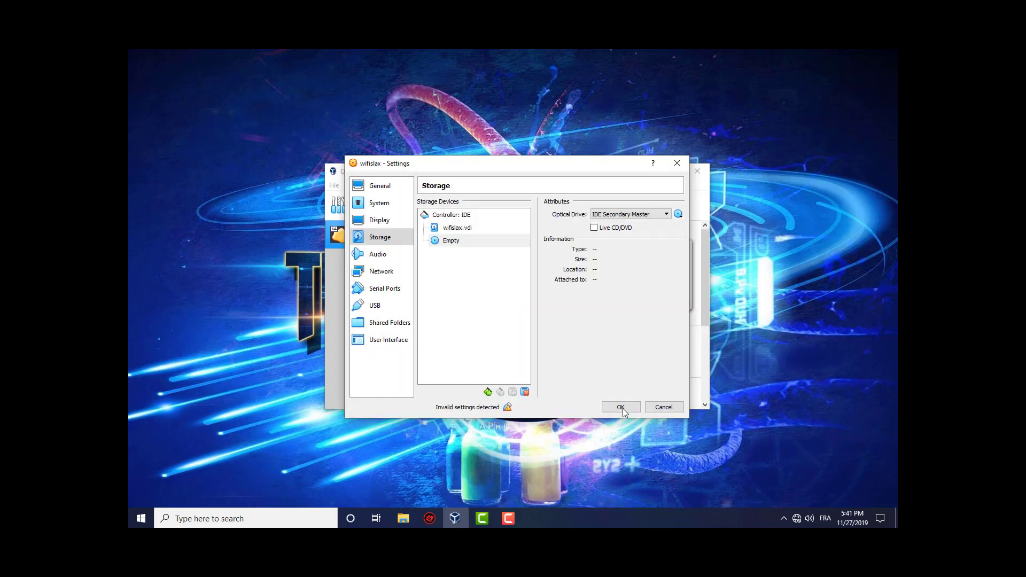
left_click(615, 407)
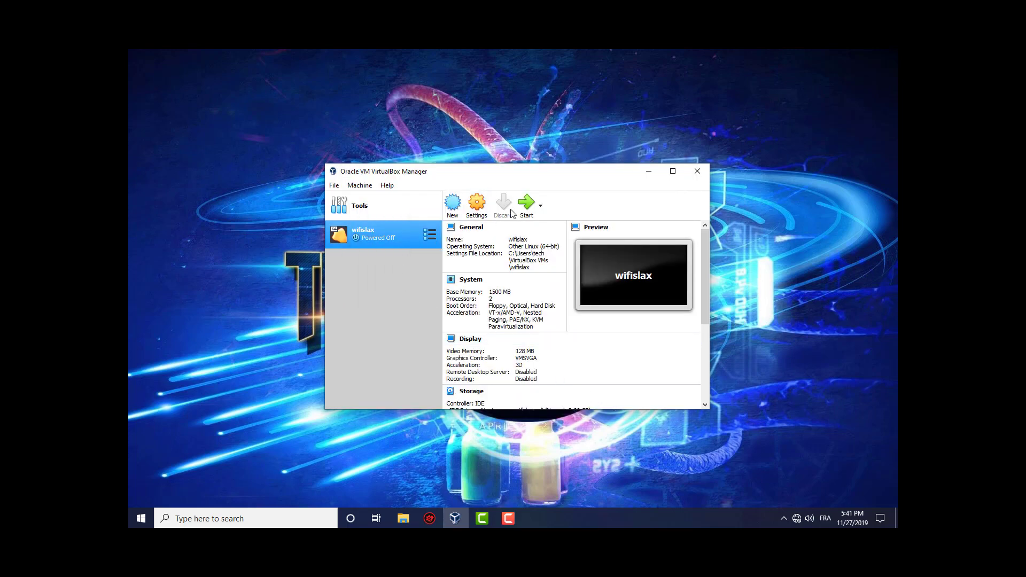
Step: Try to start the wifislax machine and read the details of the session error
left_click(527, 206)
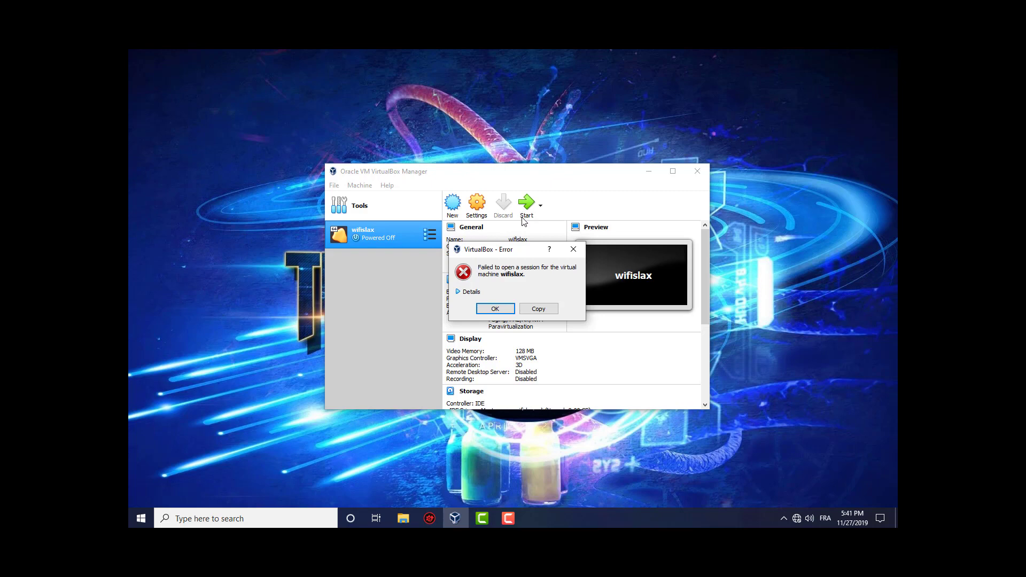
left_click(465, 291)
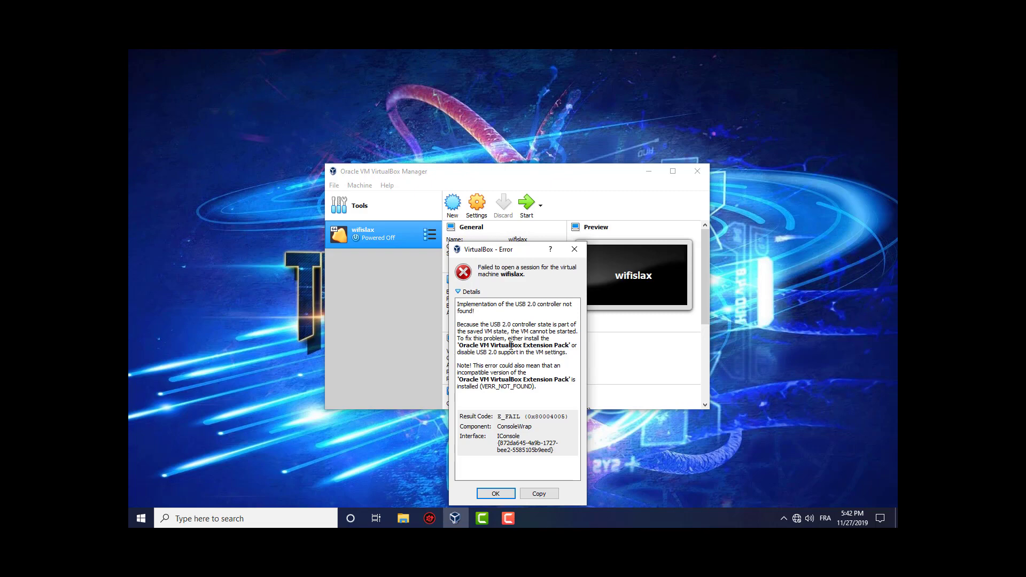
left_click_drag(482, 342, 532, 372)
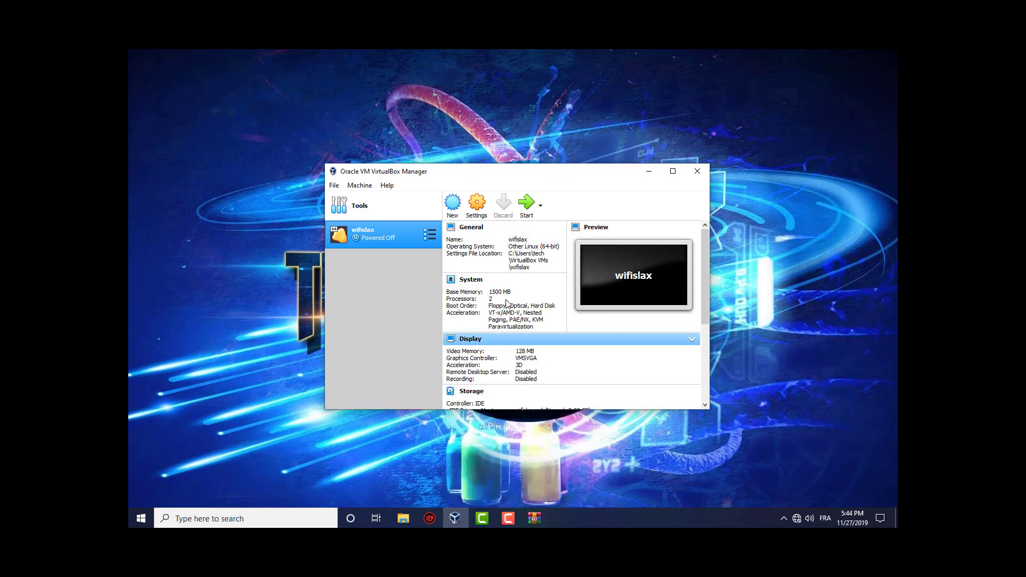
Step: Change the wifislax machine's USB controller to USB 1.1 (OHCI) and save its settings
left_click(478, 206)
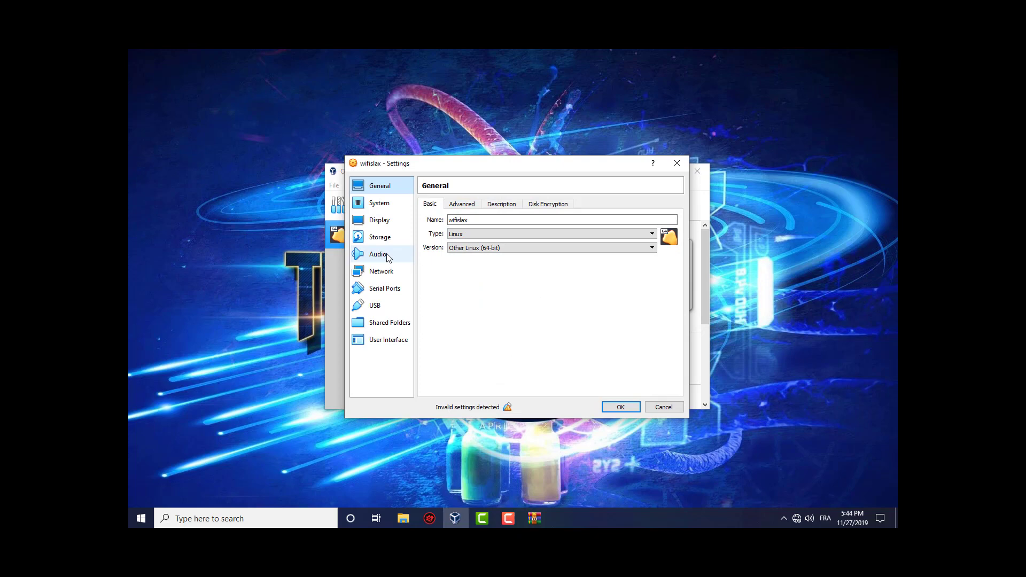
left_click(377, 309)
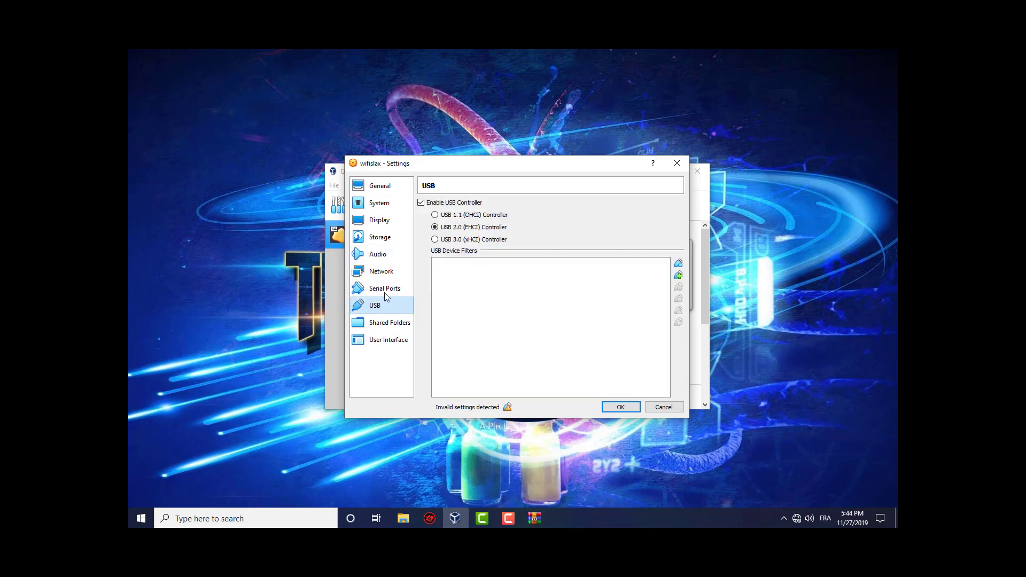
left_click(435, 215)
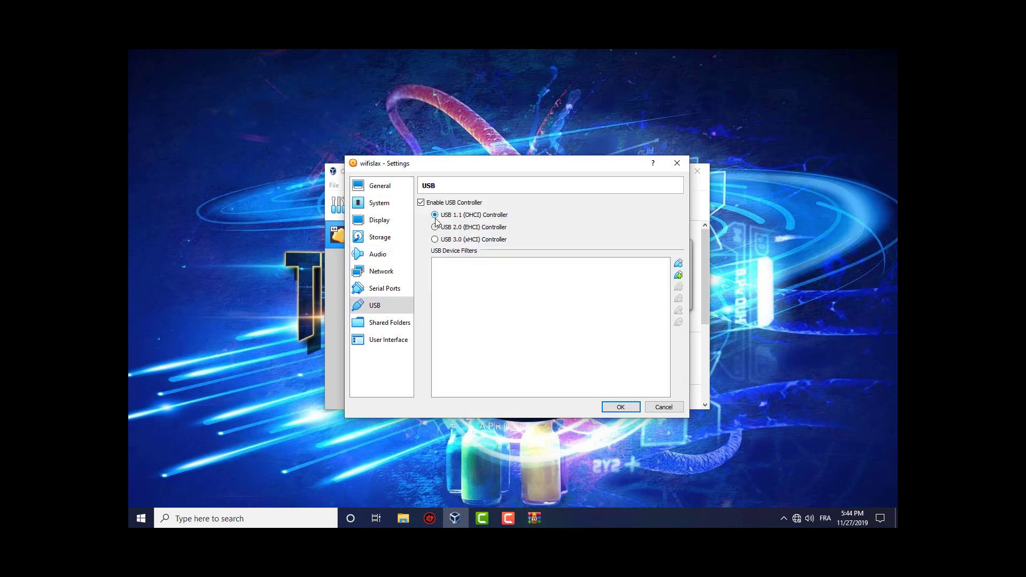
left_click(621, 406)
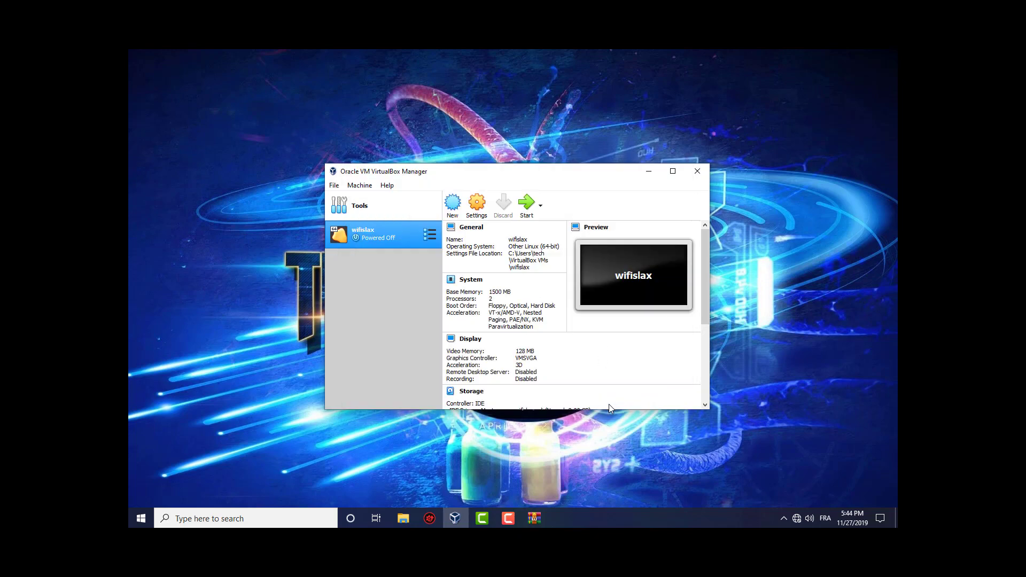
Step: Start the wifislax virtual machine and dismiss the keyboard capture notice
left_click(528, 203)
left_click(530, 205)
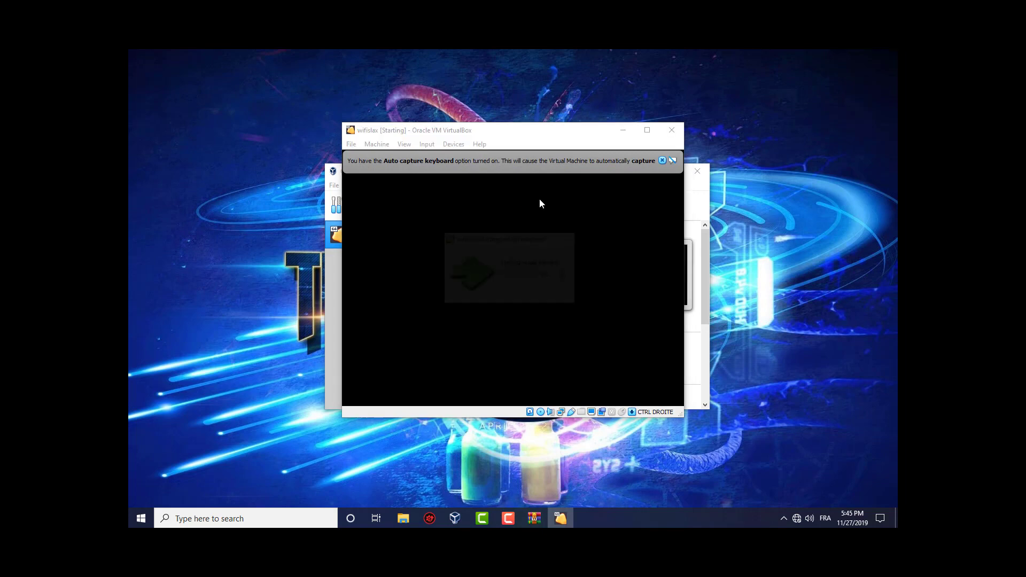
left_click(662, 160)
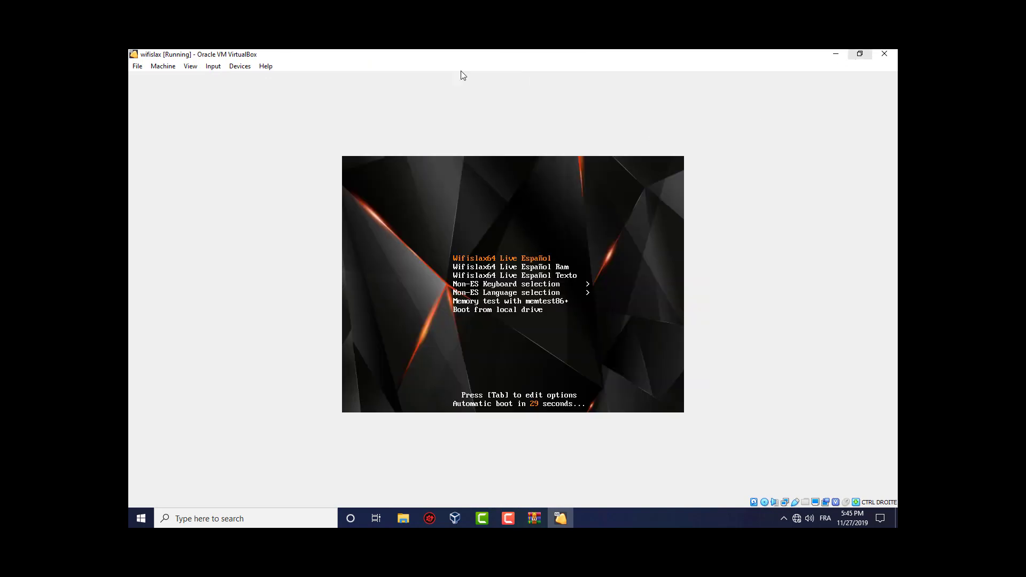
Step: Switch the running machine's display to full-screen mode and change it to scaled mode
left_click(190, 68)
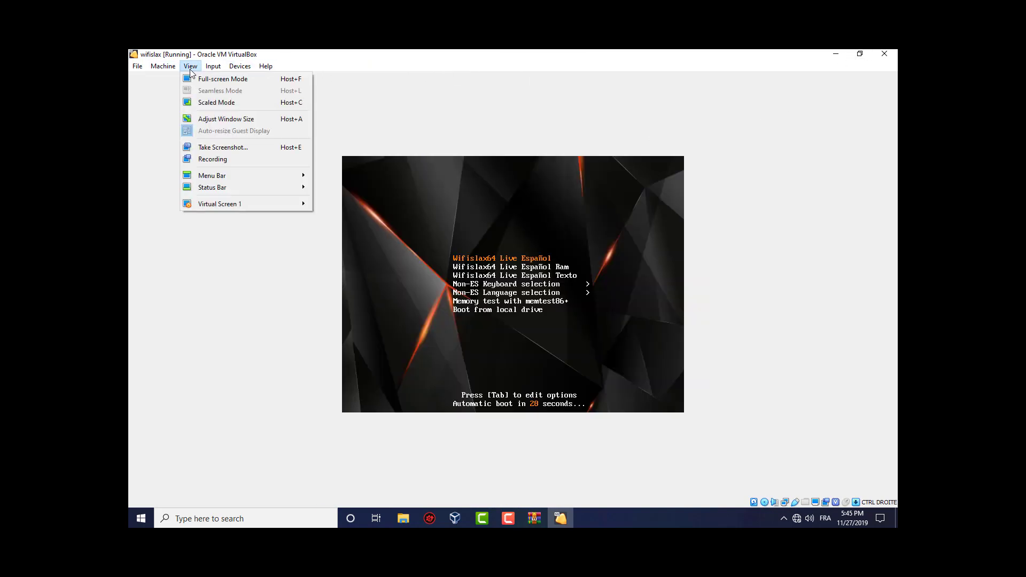
left_click(216, 80)
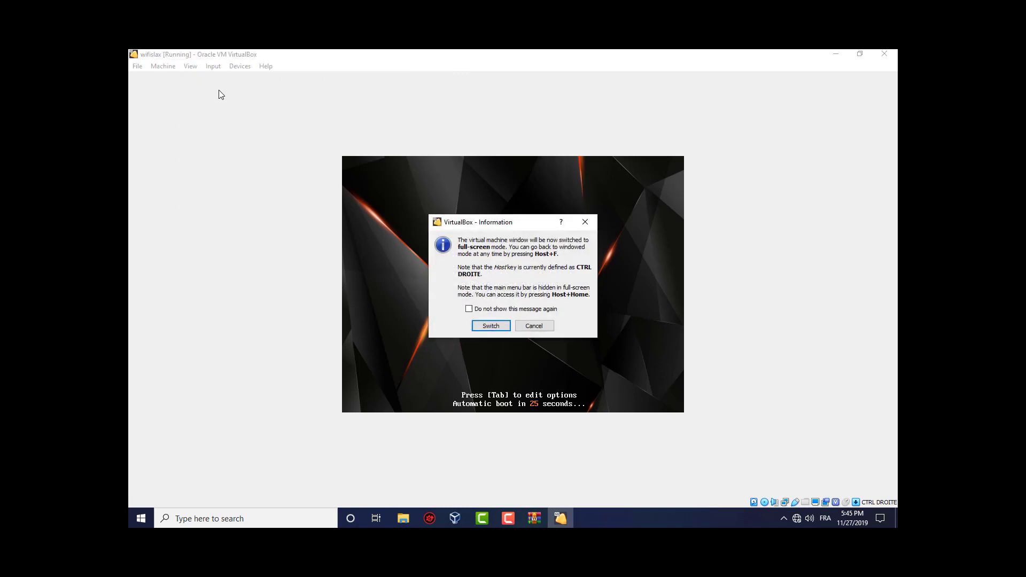
left_click(495, 329)
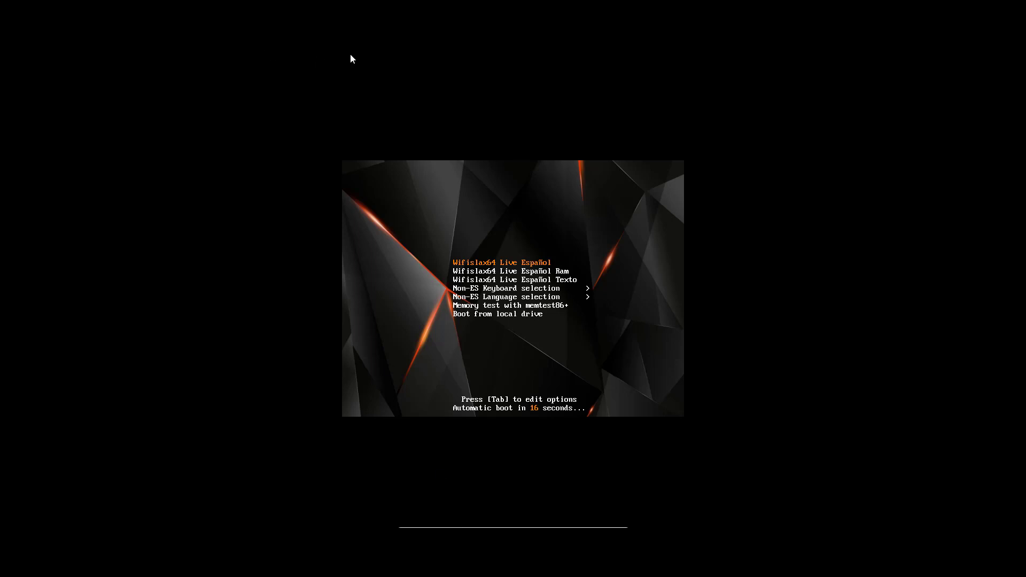
key("ctrl+c")
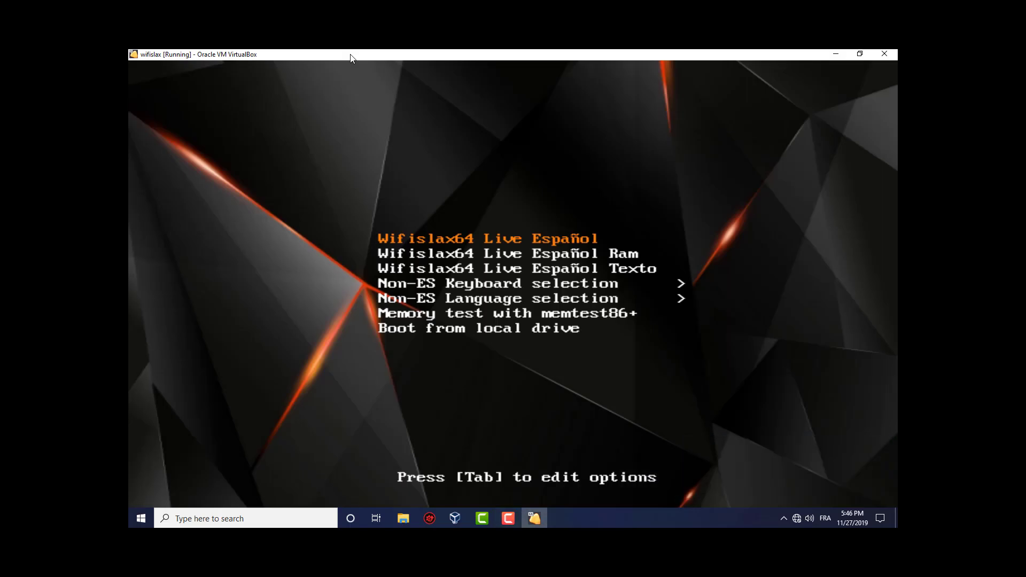
Step: Decline mouse capture, boot the Wifislax64 Live Español entry, dismiss the pointer integration notice and keep the machine window maximized
left_click(356, 322)
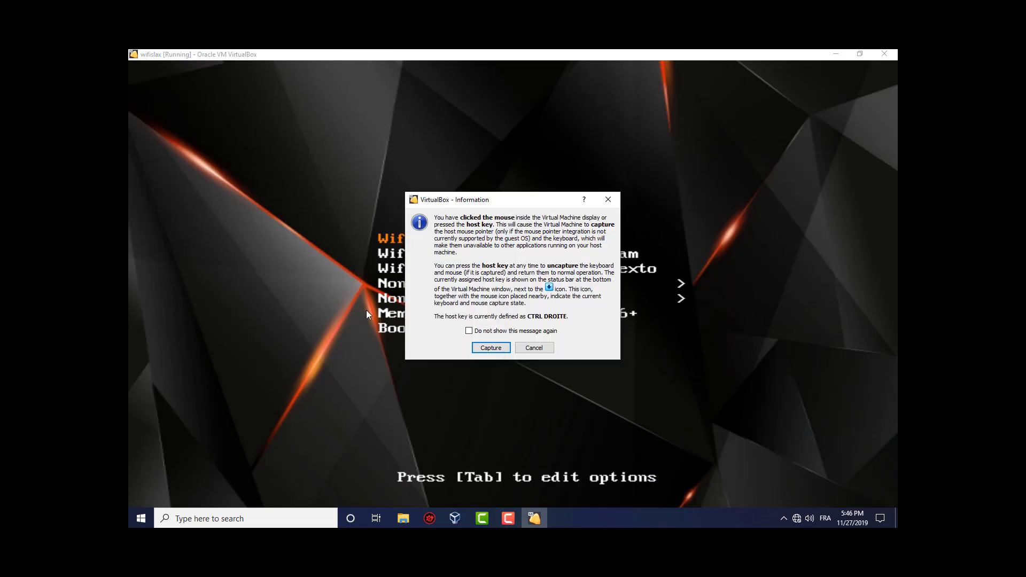
left_click(534, 348)
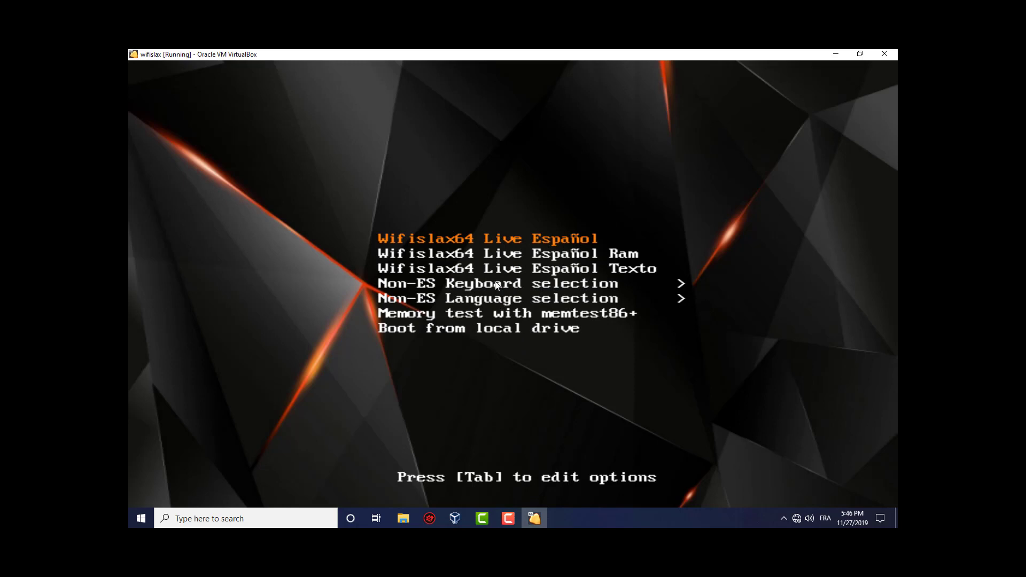
key("Return")
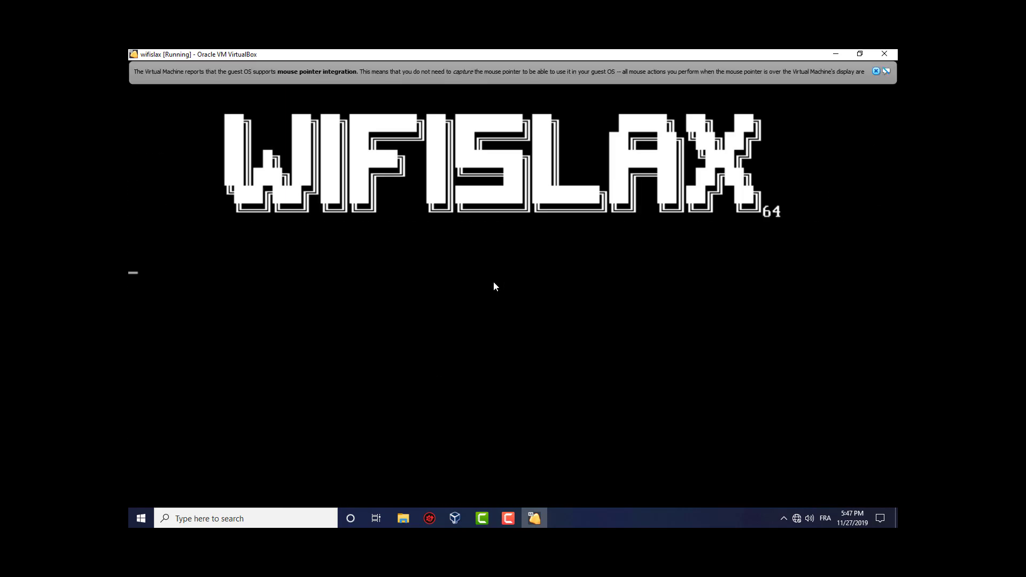
left_click(875, 71)
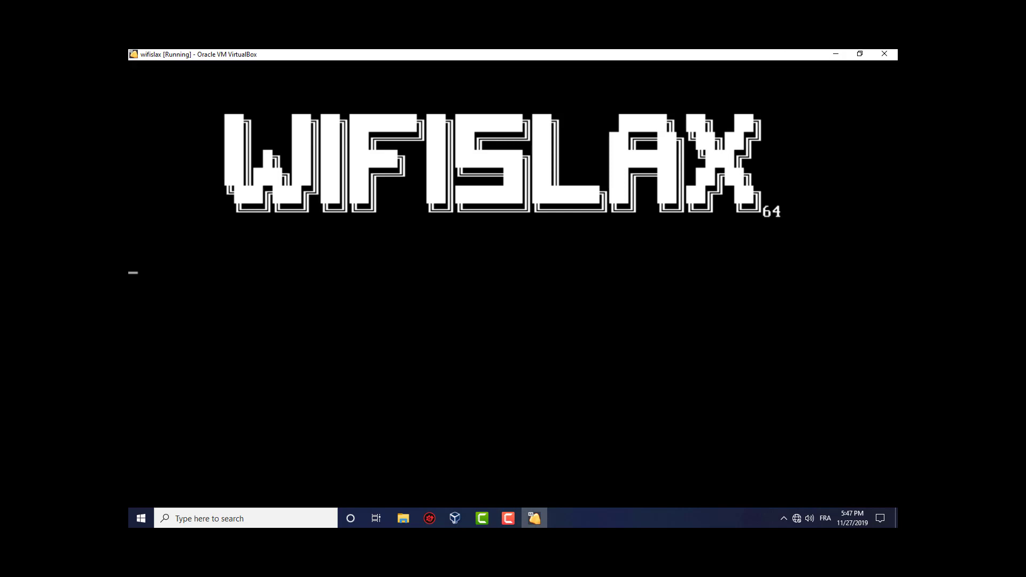
left_click(862, 54)
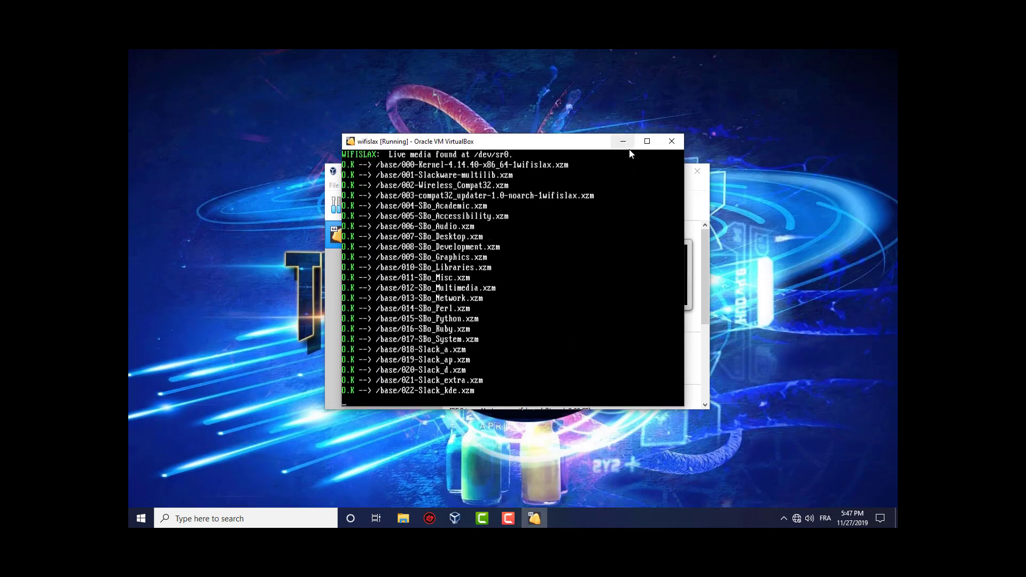
left_click(647, 142)
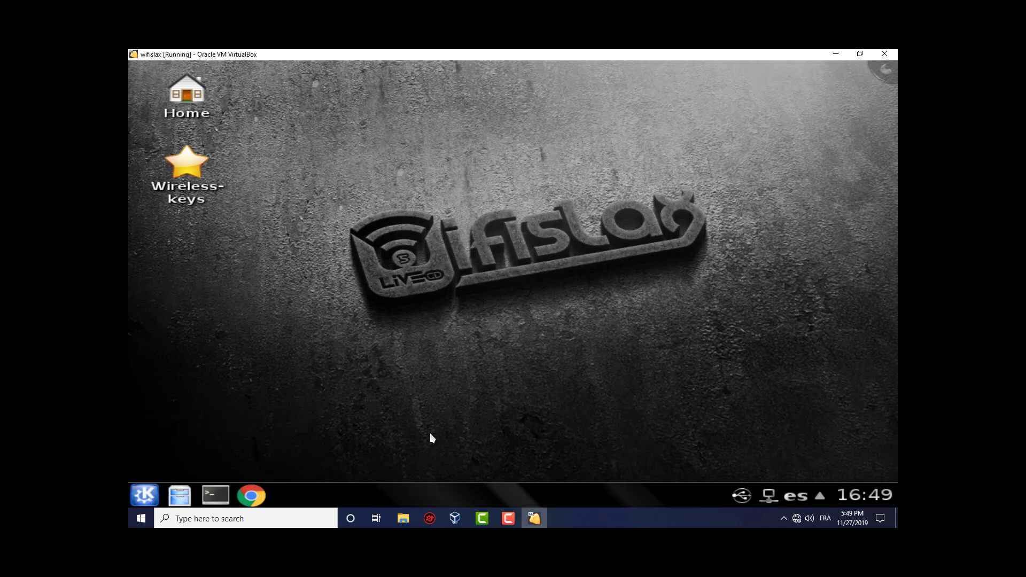
Step: Look through the system settings categories in the Wifislax desktop's application menu and close it
left_click(148, 493)
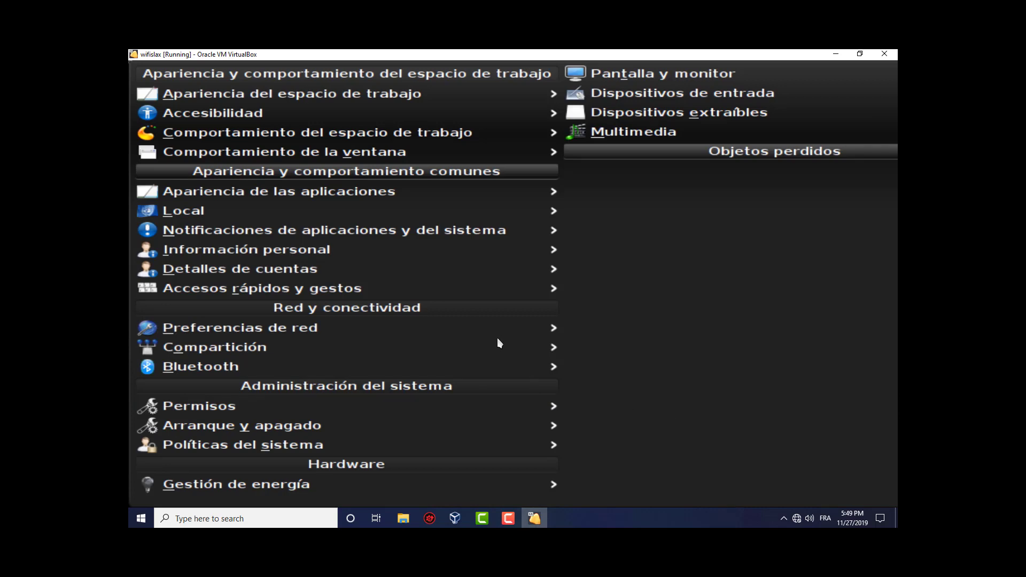
mouse_move(553, 292)
key("Escape")
key("Escape")
key("Escape")
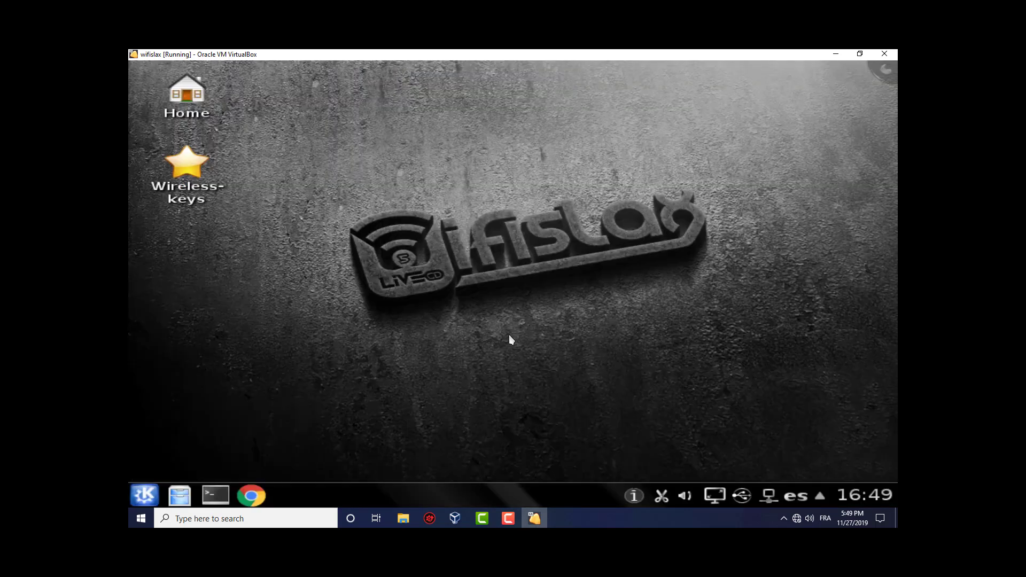